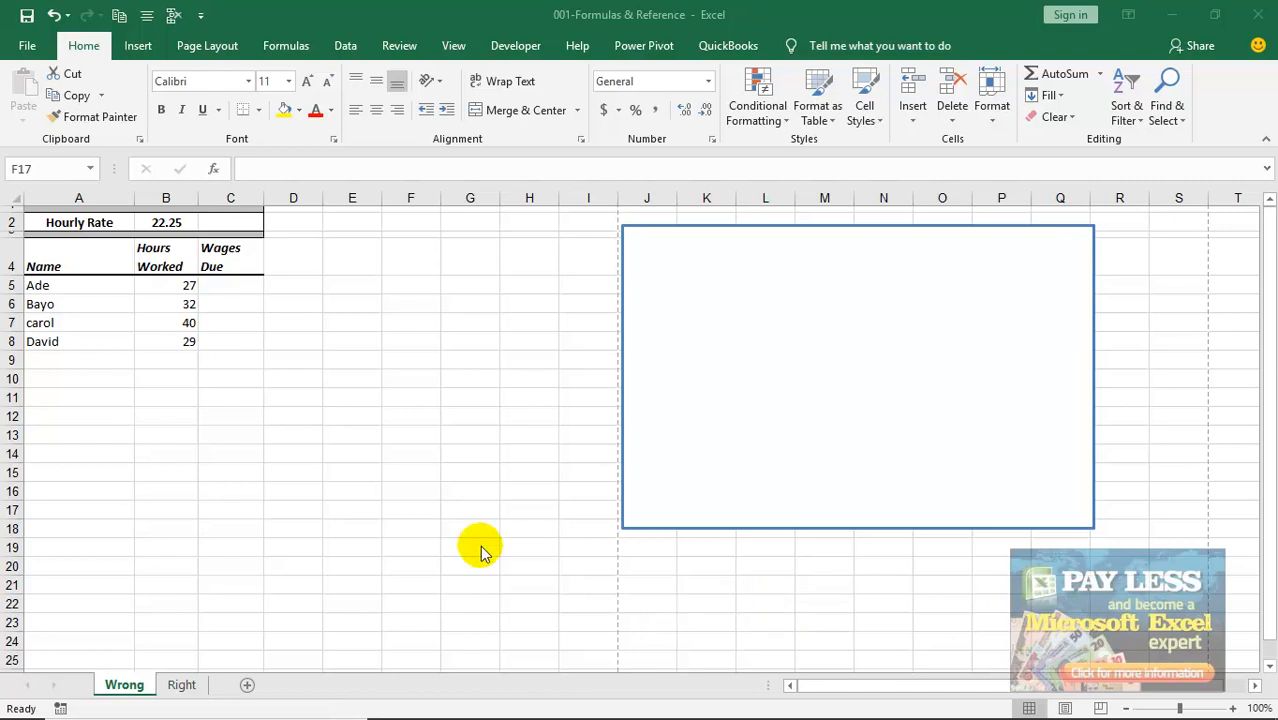
Enter 56 in cell E21 and 78 in cell E22.
{"action": "left_click", "coordinate": [421, 534]}
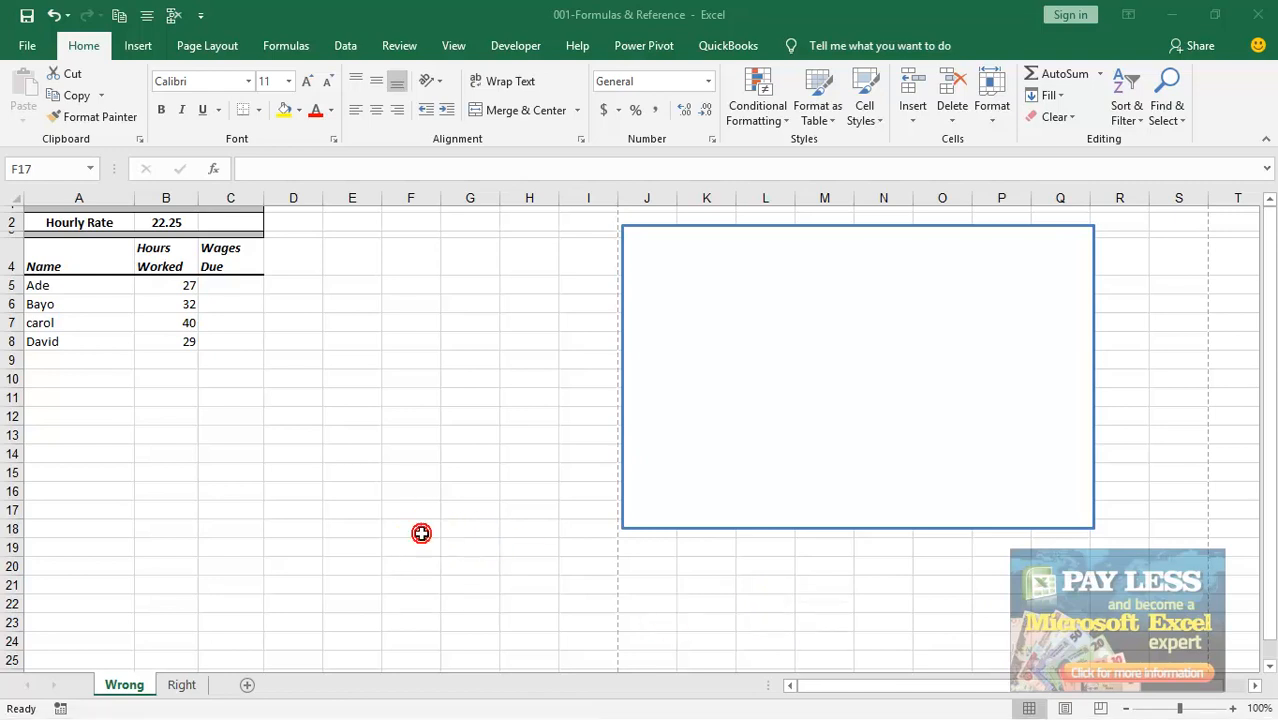
{"action": "left_click", "coordinate": [376, 577]}
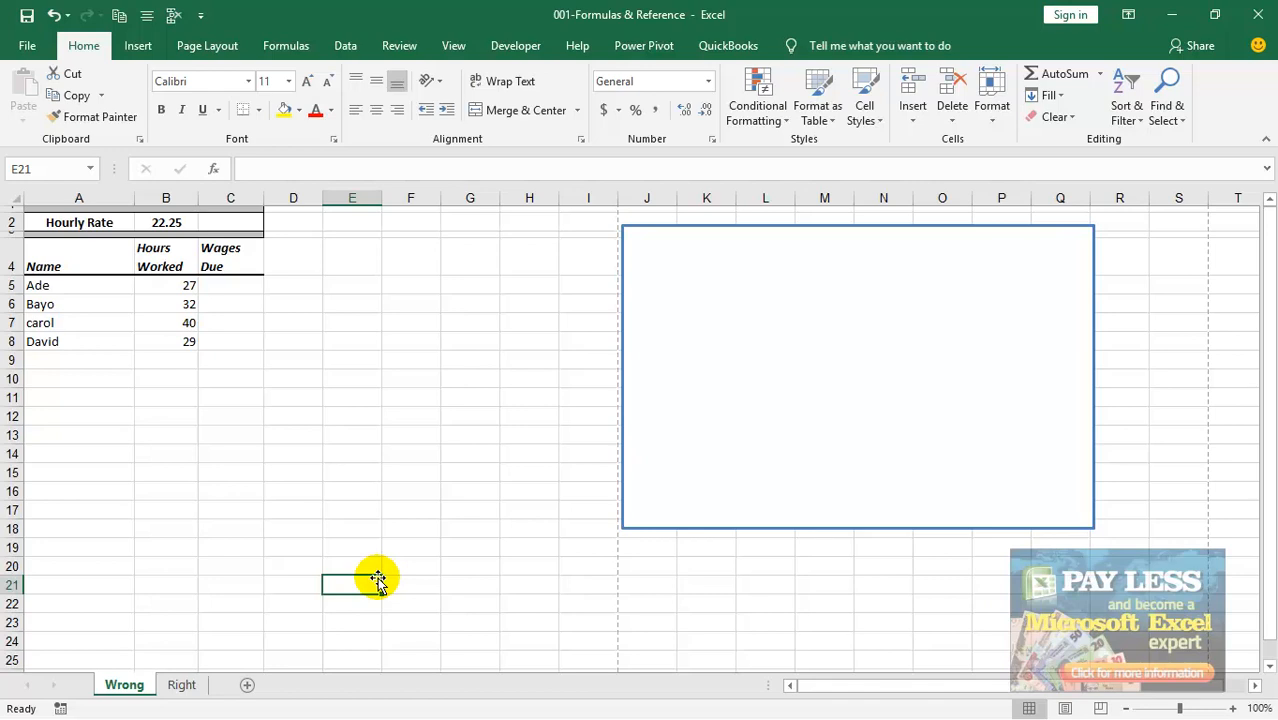
{"action": "type", "text": "56"}
{"action": "key", "text": "Return"}
{"action": "type", "text": "78"}
{"action": "key", "text": "Return"}
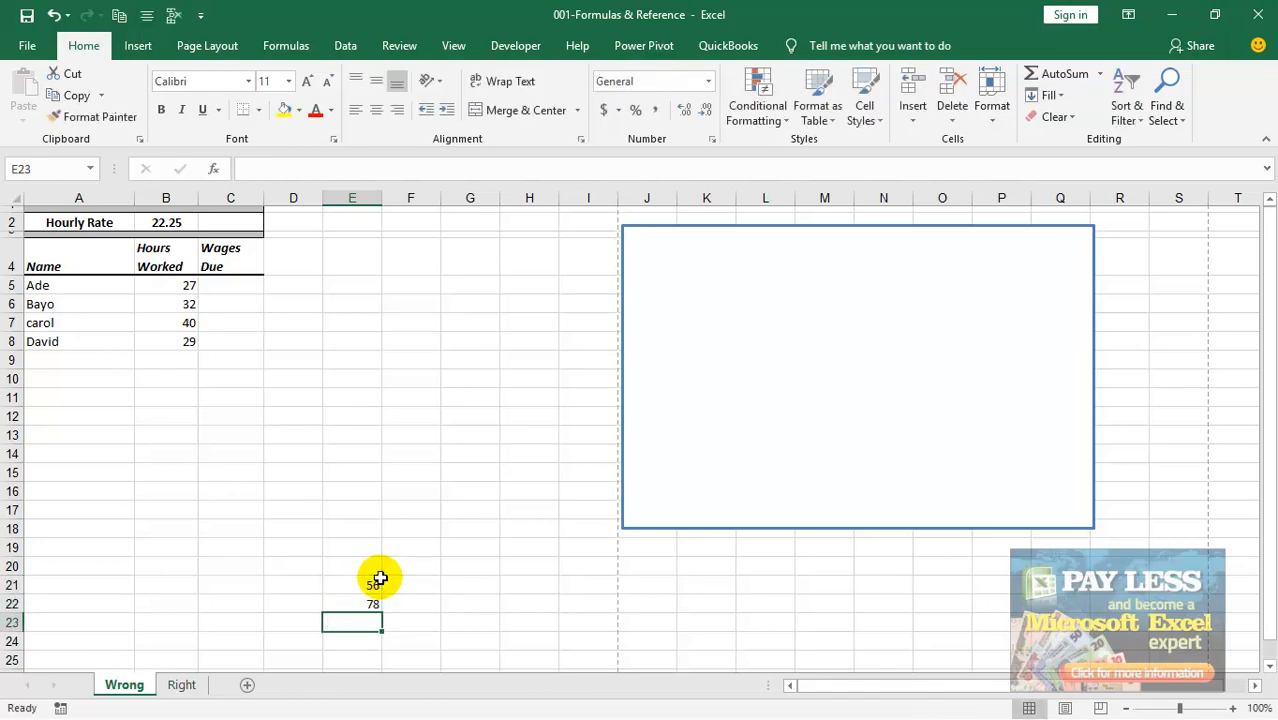
Add the two numbers in cell E24 with the formula =E21+E22, using cell references.
{"action": "key", "text": "Down"}
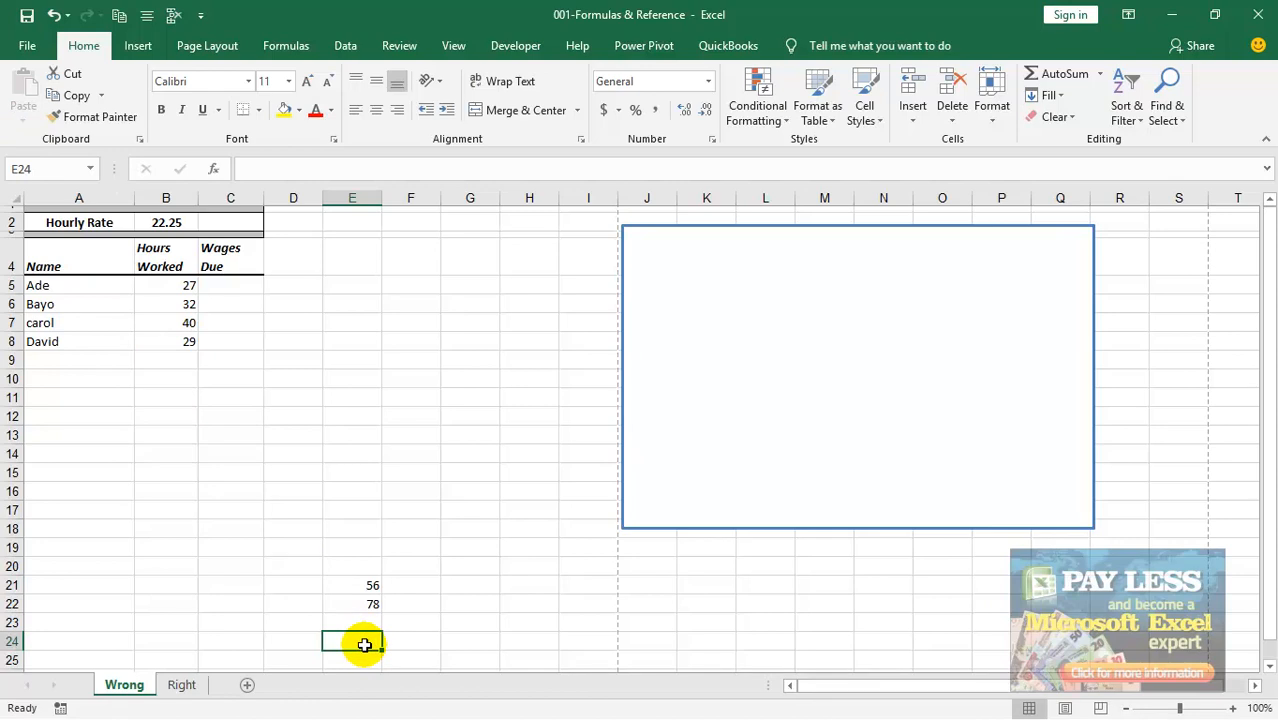
{"action": "type", "text": "="}
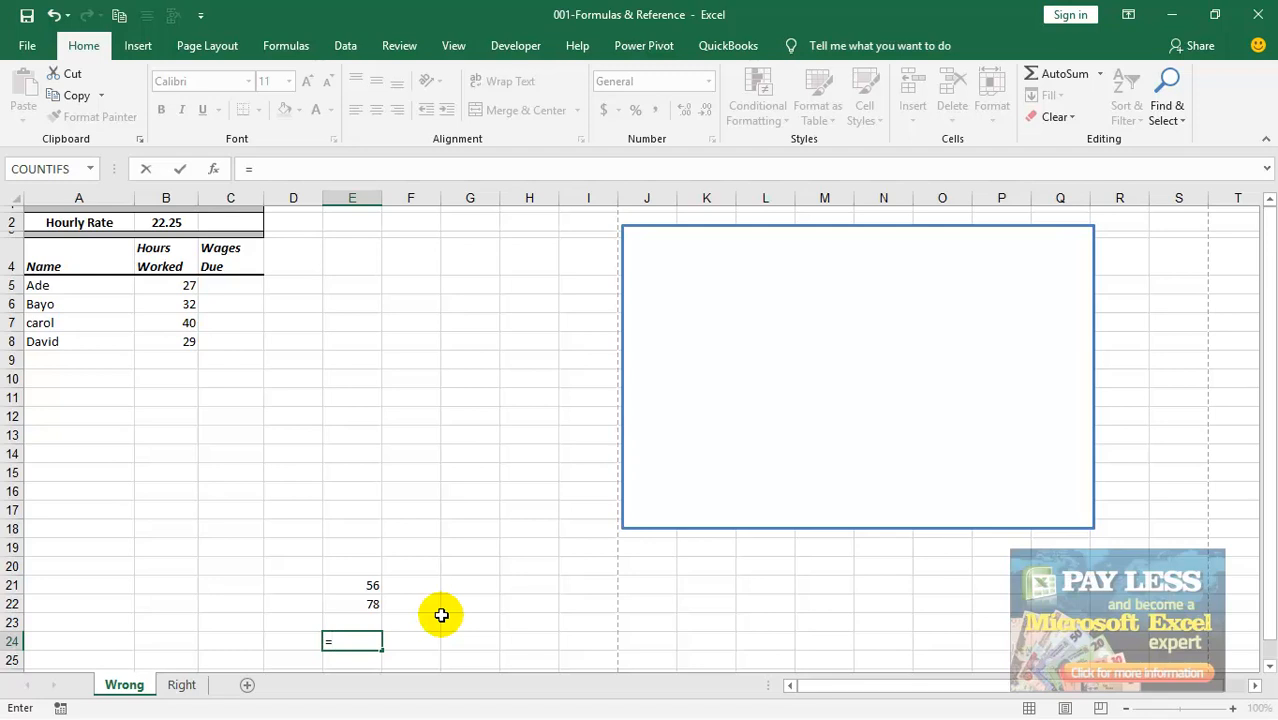
{"action": "type", "text": "e21"}
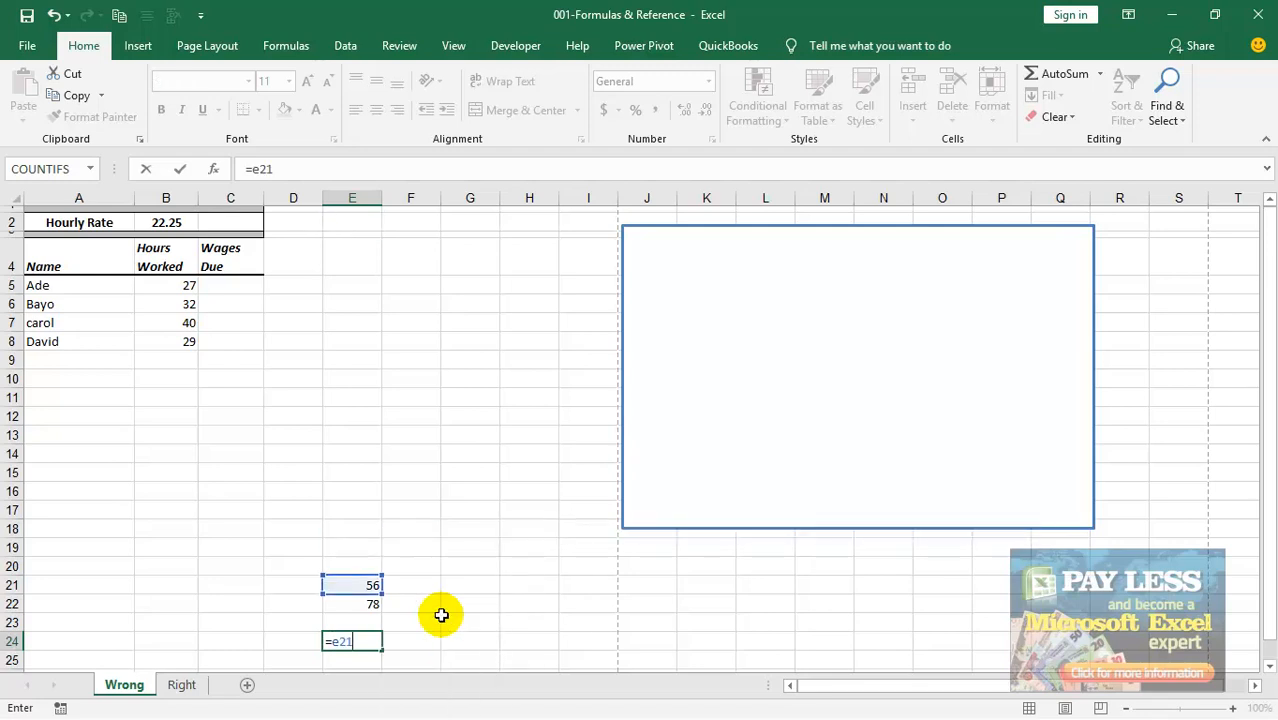
{"action": "key", "text": "BackSpace"}
{"action": "key", "text": "BackSpace"}
{"action": "key", "text": "BackSpace"}
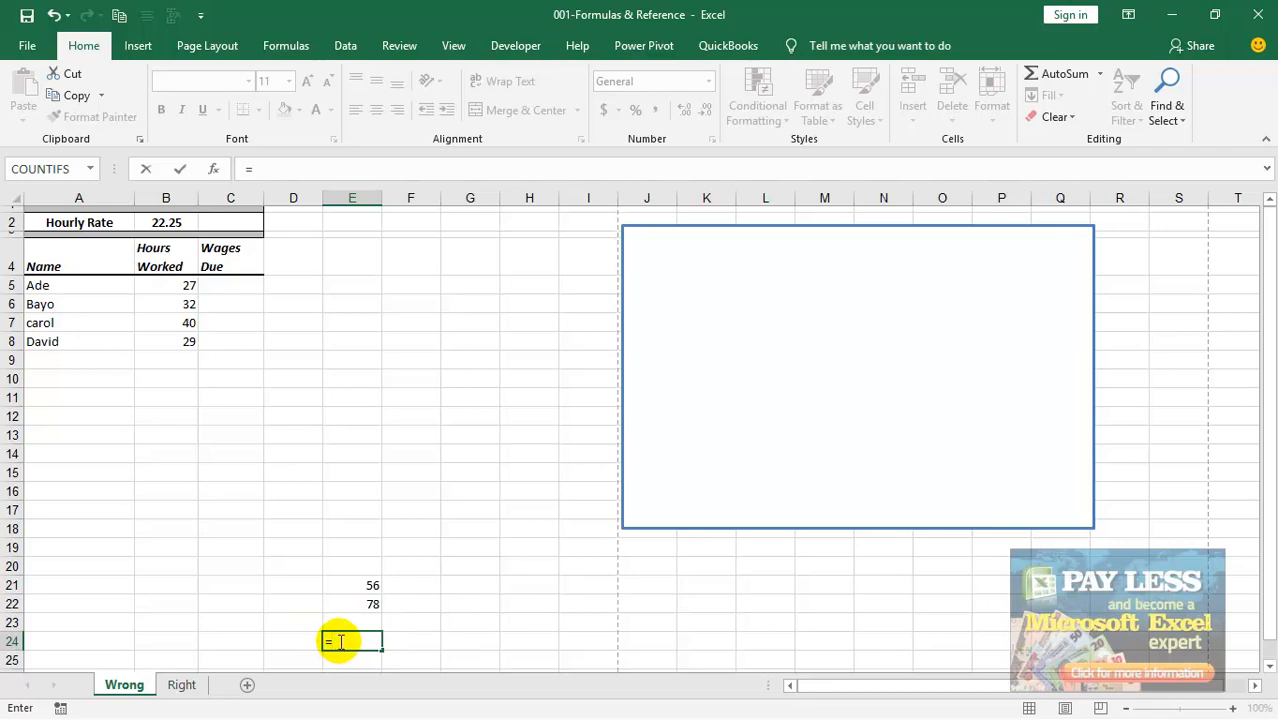
{"action": "left_click", "coordinate": [368, 587]}
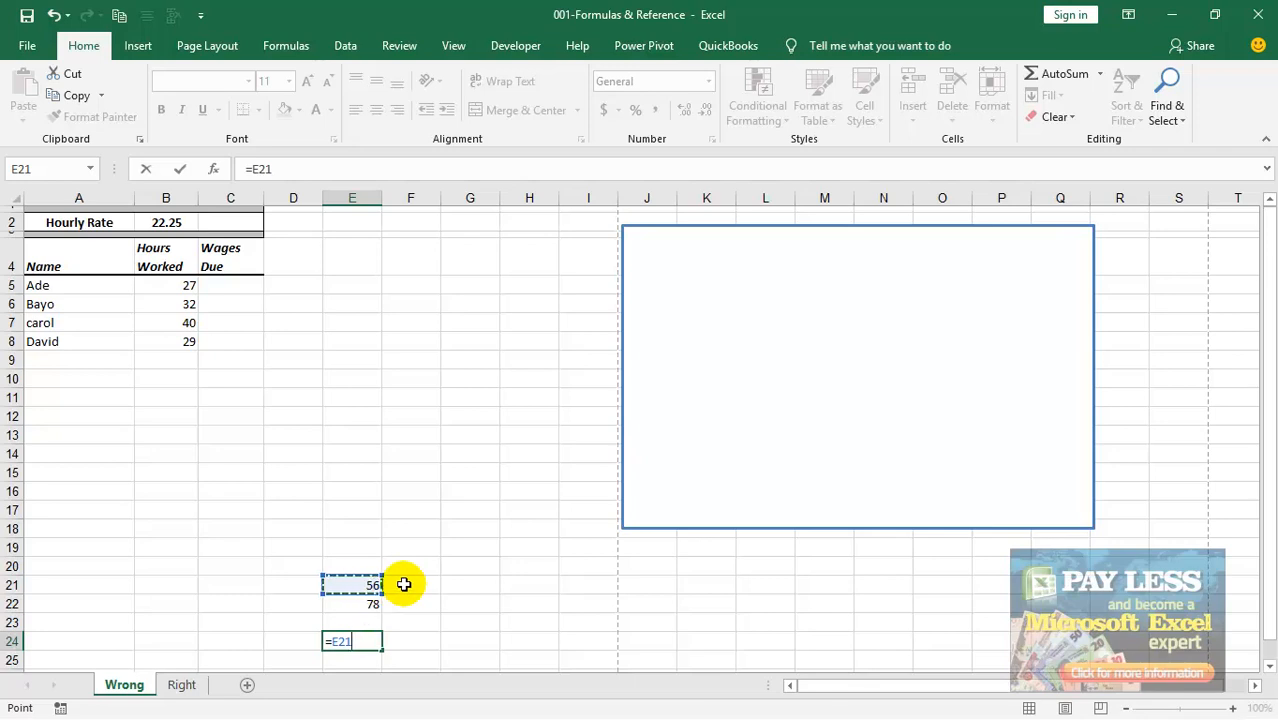
{"action": "type", "text": "+"}
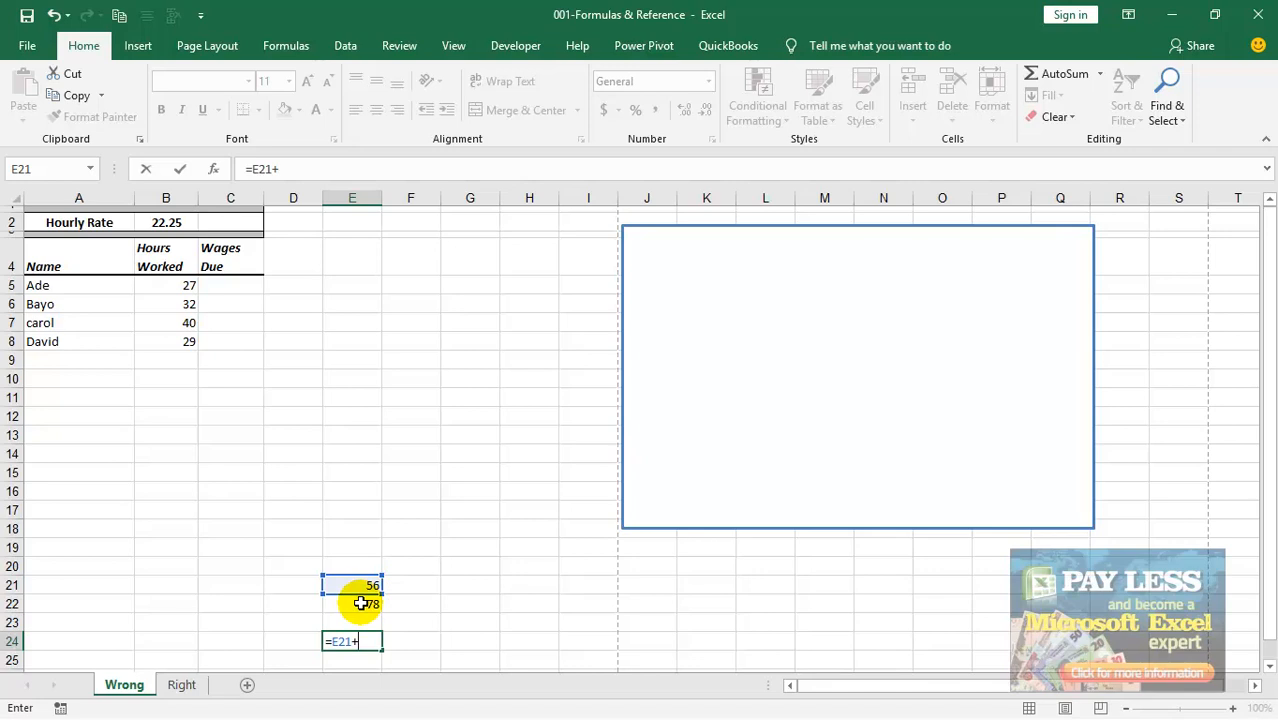
{"action": "left_click", "coordinate": [361, 603]}
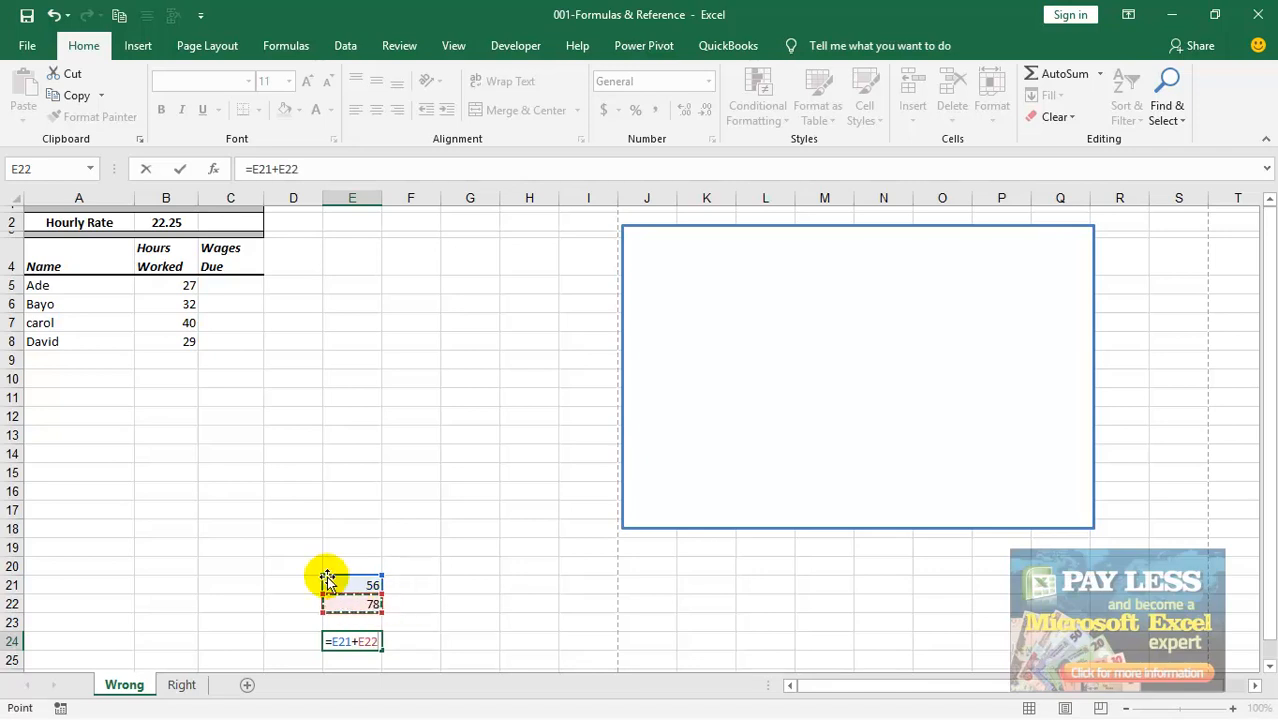
{"action": "left_click", "coordinate": [180, 172]}
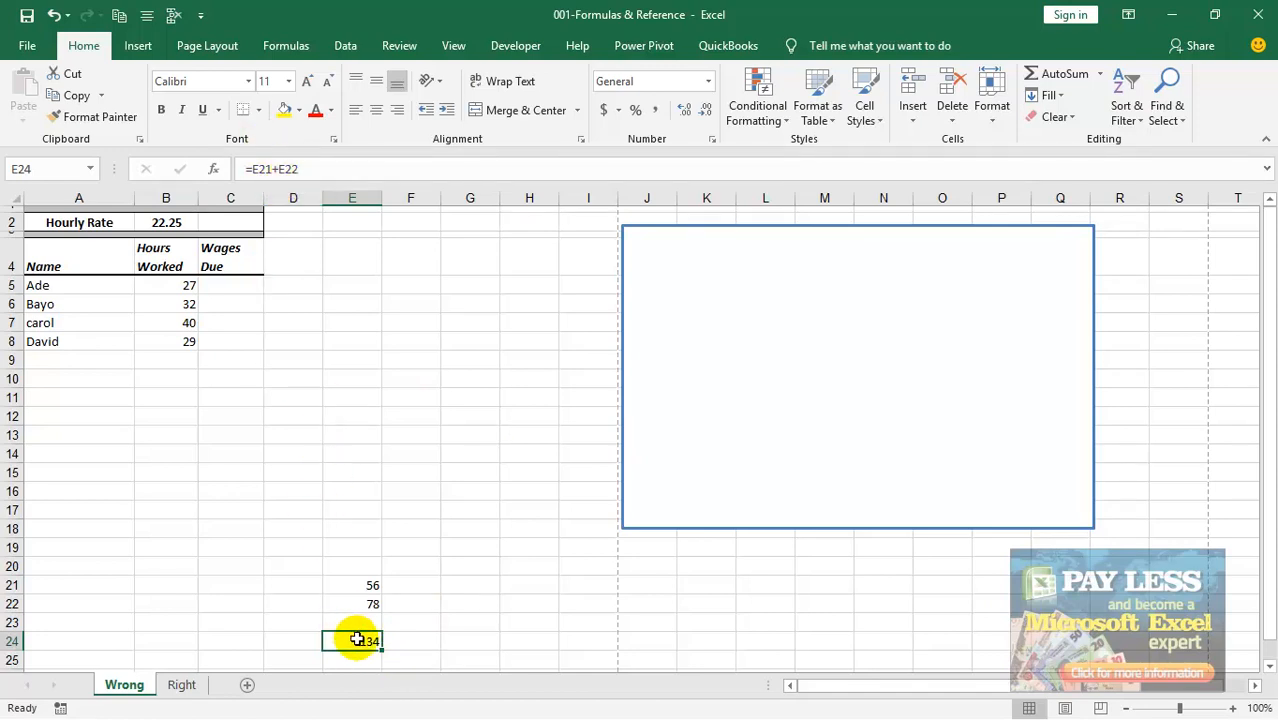
Compare the constant stored in cell E21 with the formula behind the result in E24.
{"action": "left_click", "coordinate": [366, 582]}
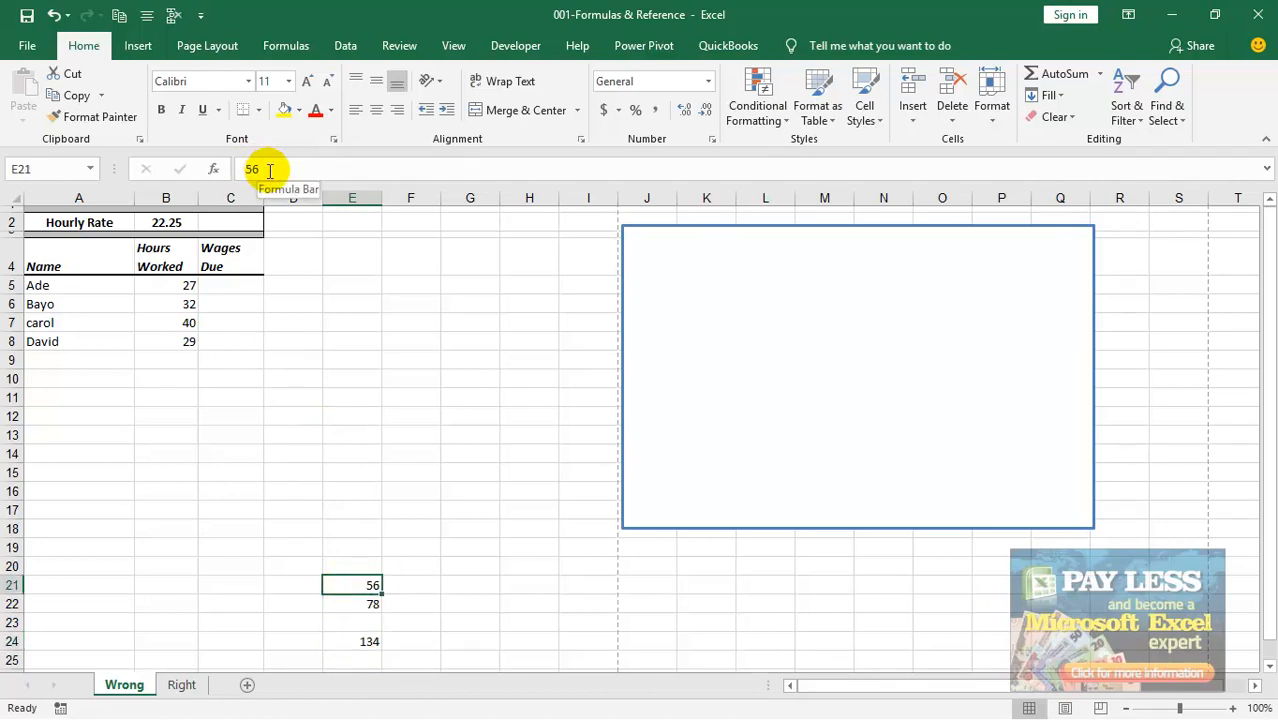
{"action": "left_click", "coordinate": [363, 642]}
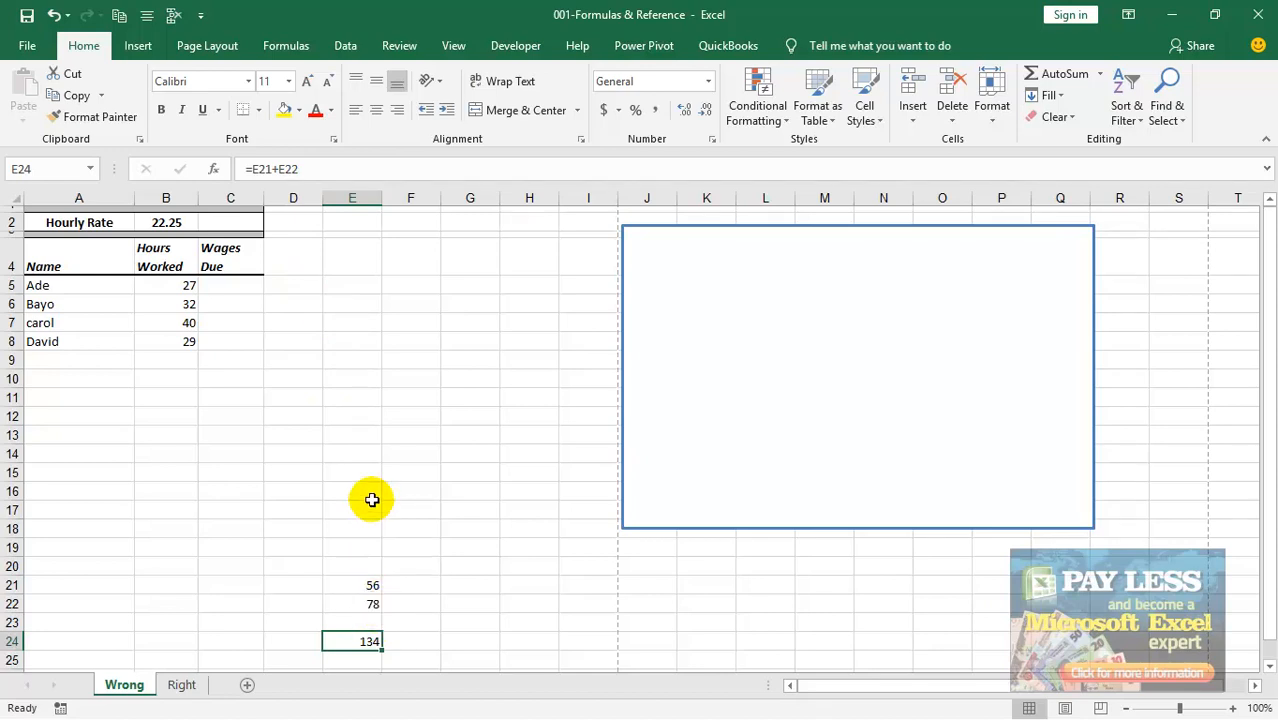
{"action": "left_click", "coordinate": [106, 236]}
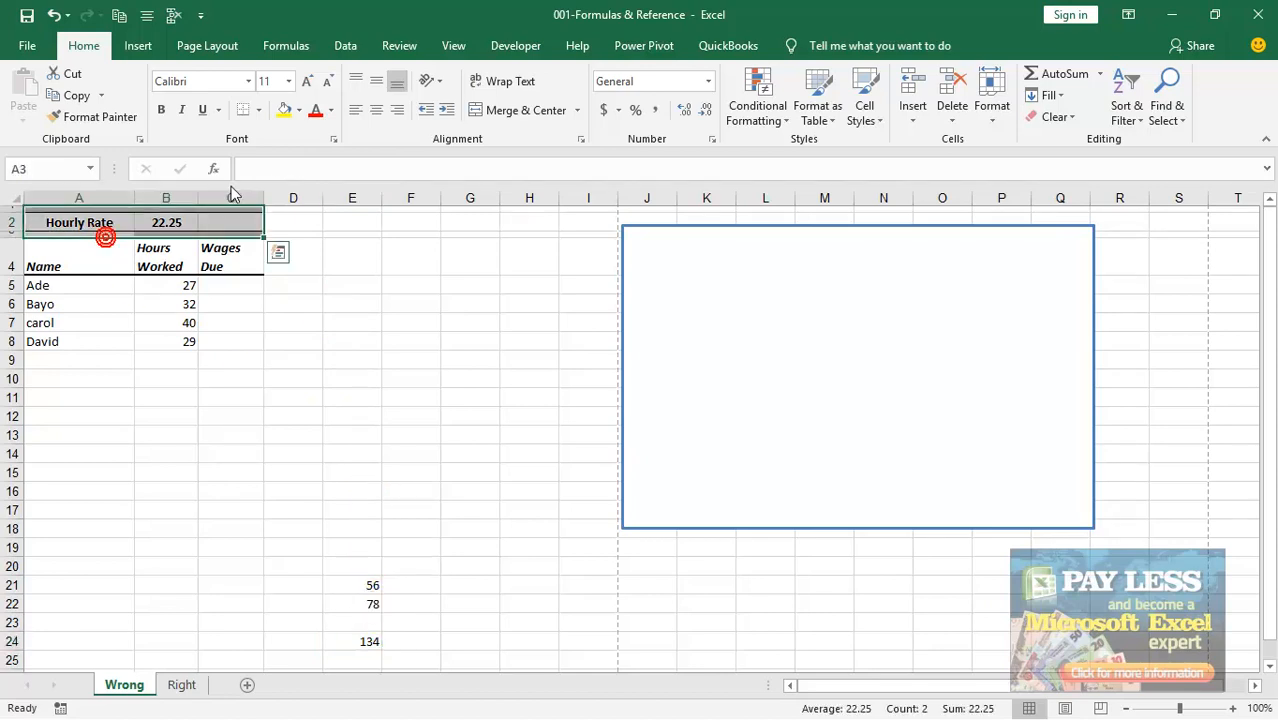
{"action": "left_click", "coordinate": [368, 640]}
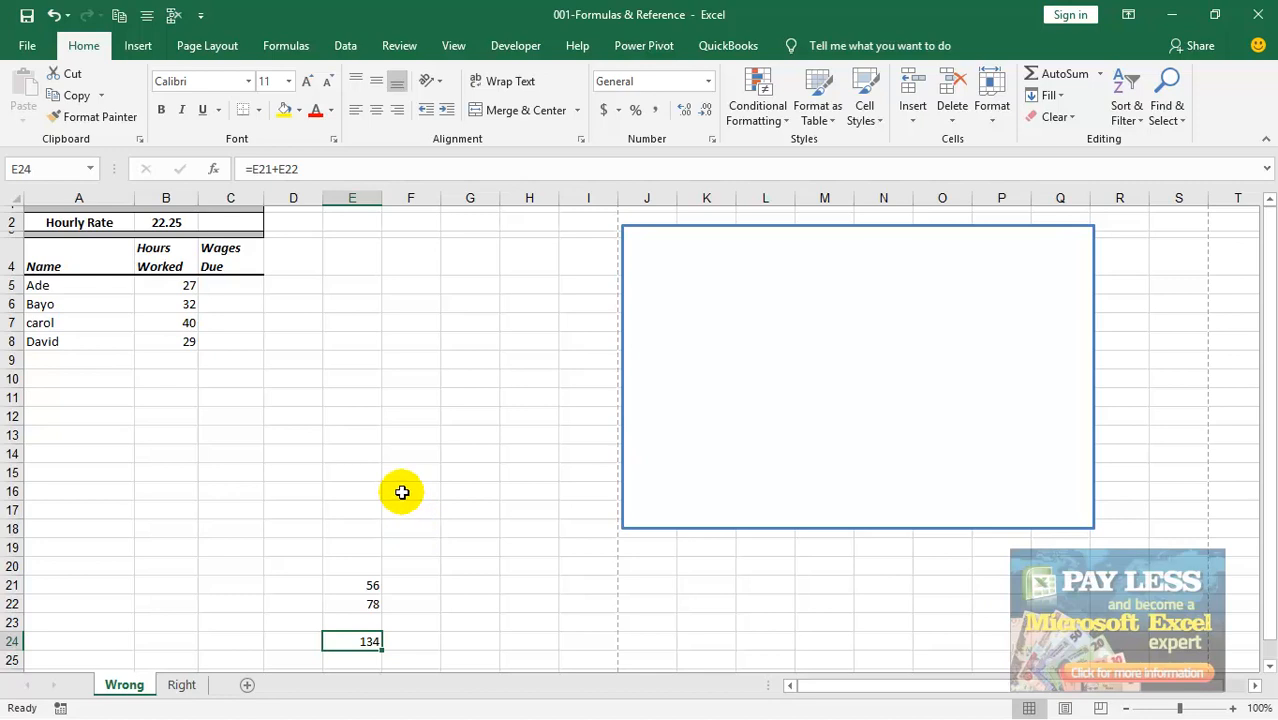
Look through the built-in function categories, including Financial and the additional function groups.
{"action": "left_click", "coordinate": [363, 528]}
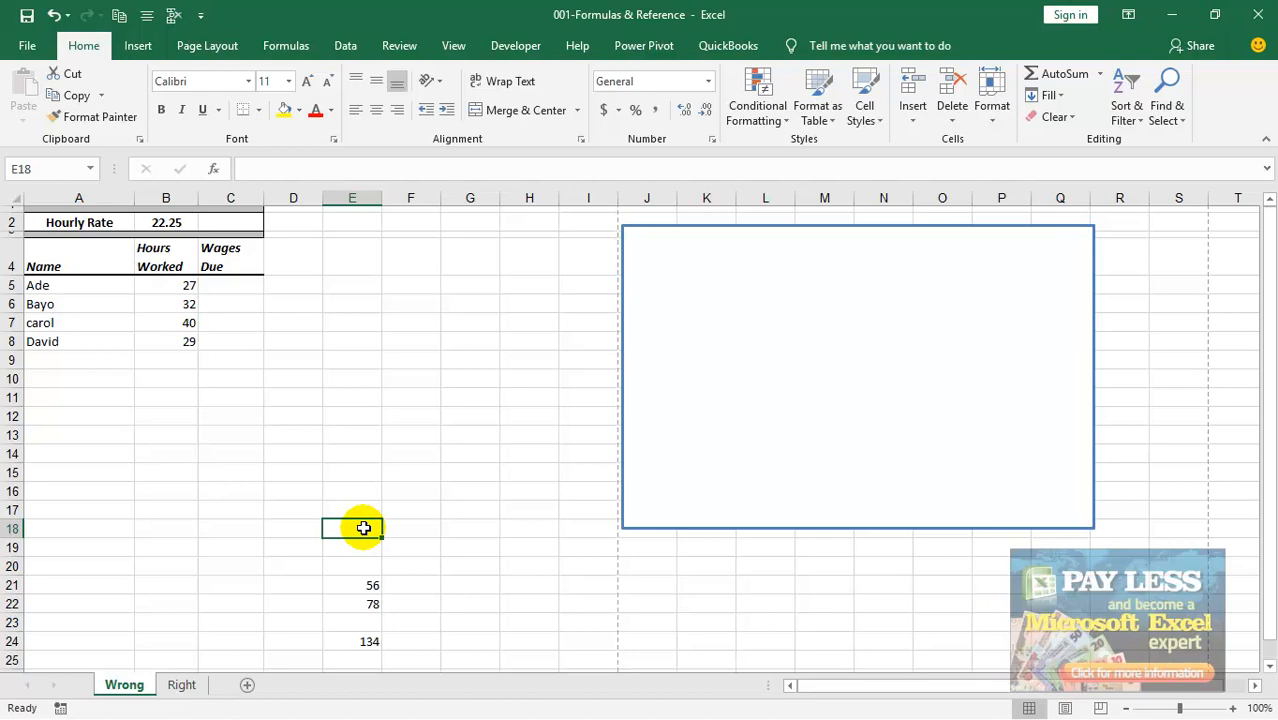
{"action": "left_click", "coordinate": [282, 46]}
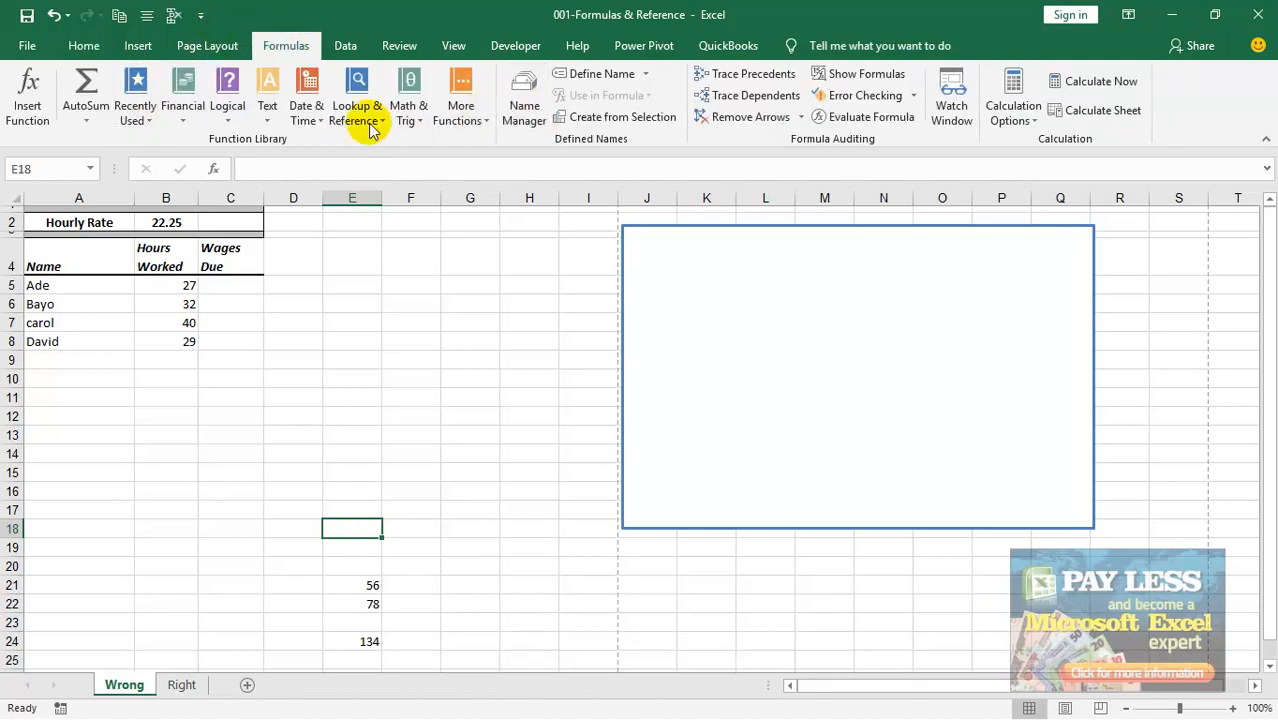
{"action": "left_click", "coordinate": [183, 118]}
{"action": "left_click", "coordinate": [182, 116]}
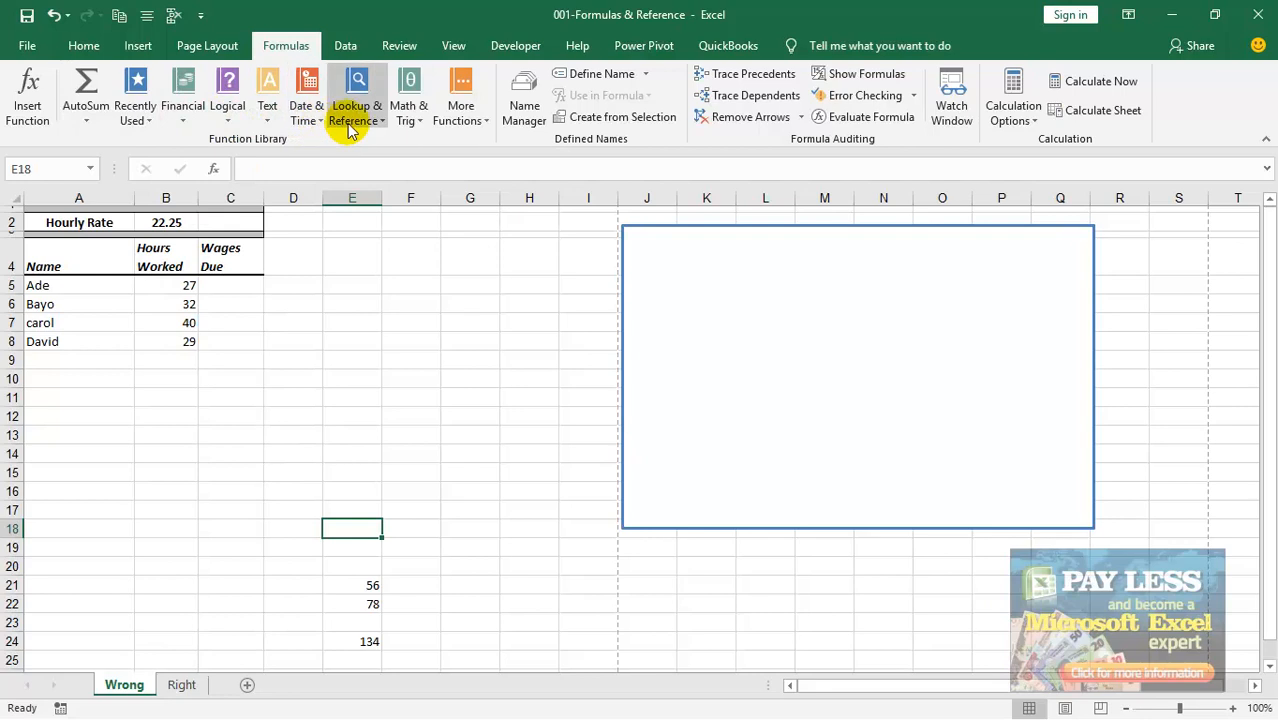
{"action": "left_click", "coordinate": [485, 121]}
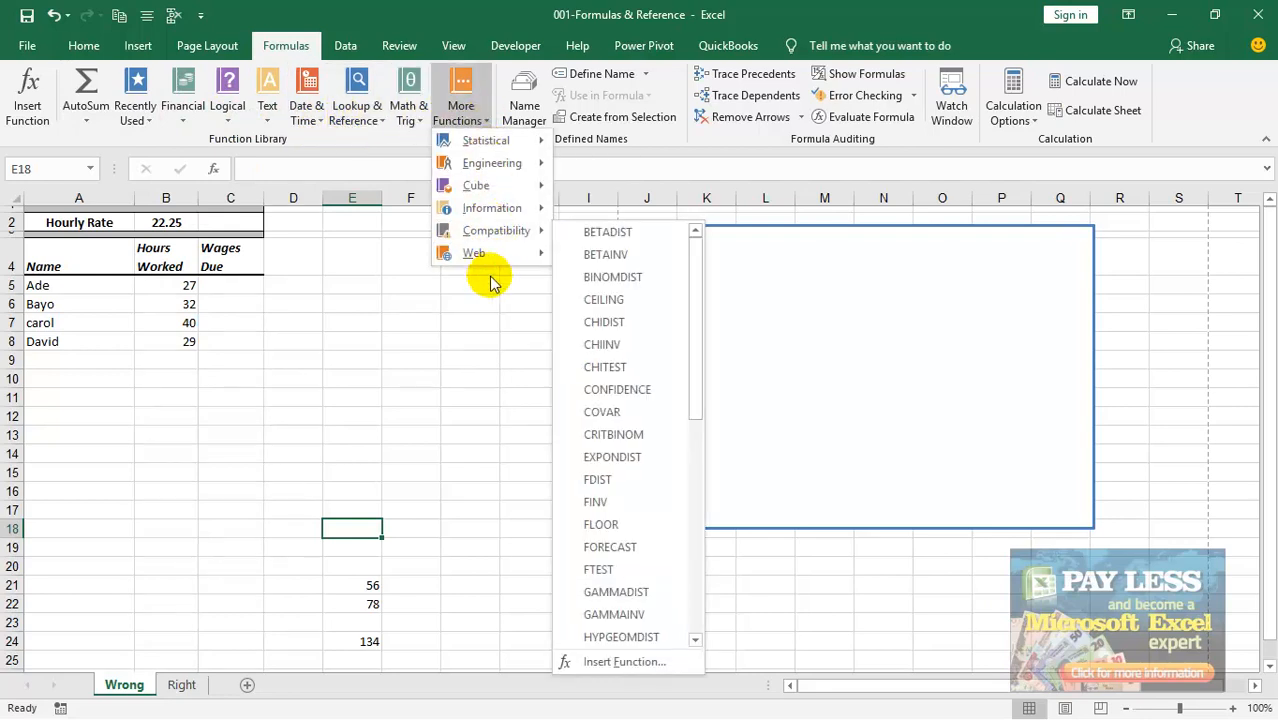
{"action": "left_click", "coordinate": [381, 388]}
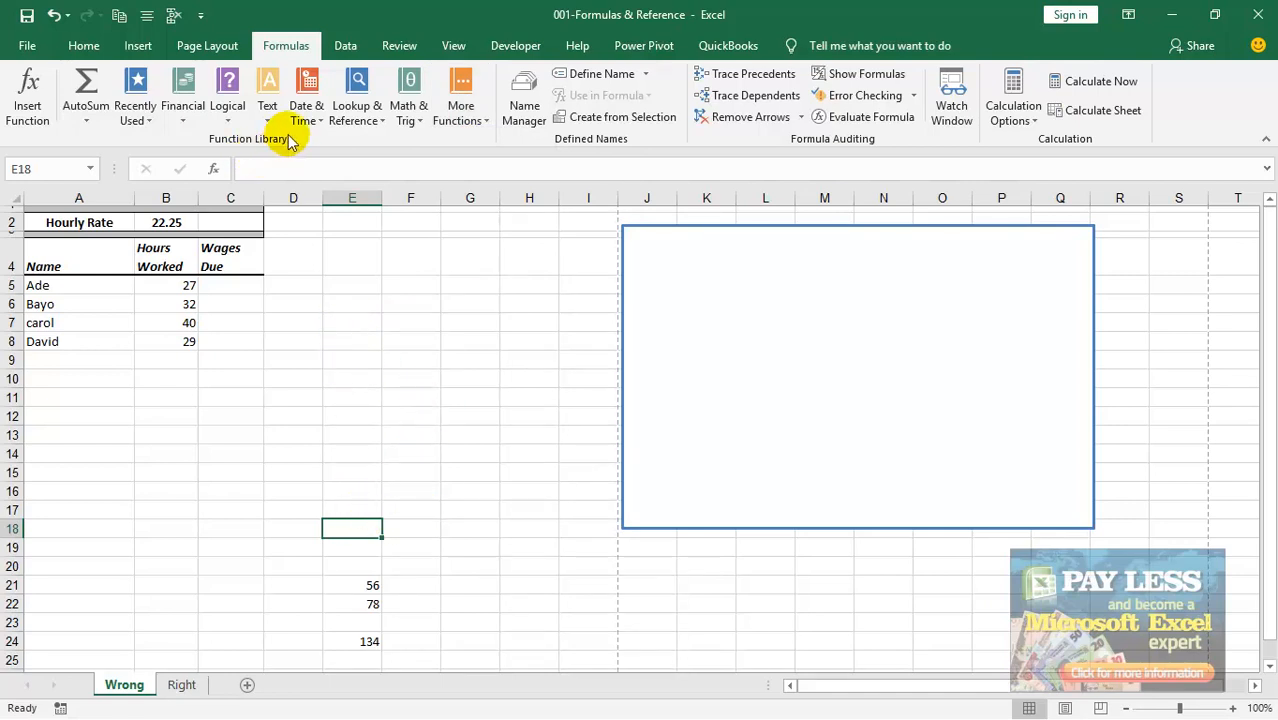
Total the two numbers in cell F24 with the function =SUM(E21:E22).
{"action": "left_click", "coordinate": [370, 641]}
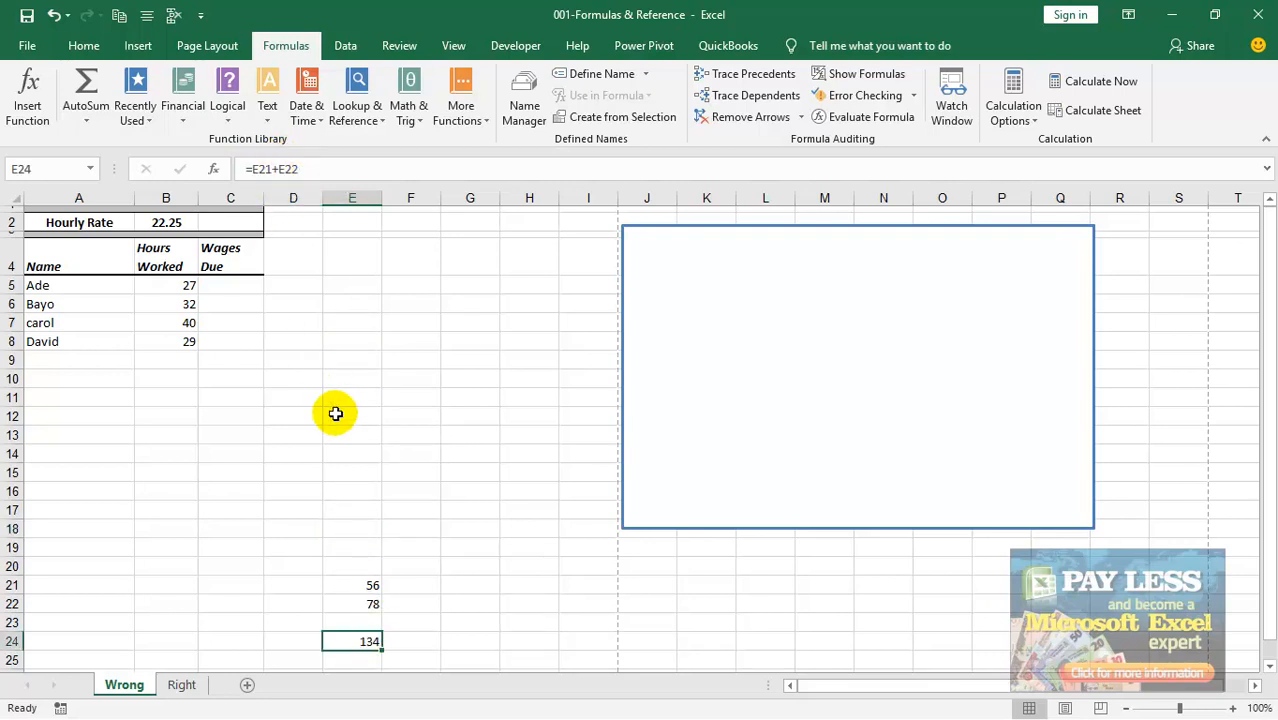
{"action": "left_click", "coordinate": [407, 476]}
{"action": "left_click", "coordinate": [421, 638]}
{"action": "double_click", "coordinate": [421, 637]}
{"action": "type", "text": "="}
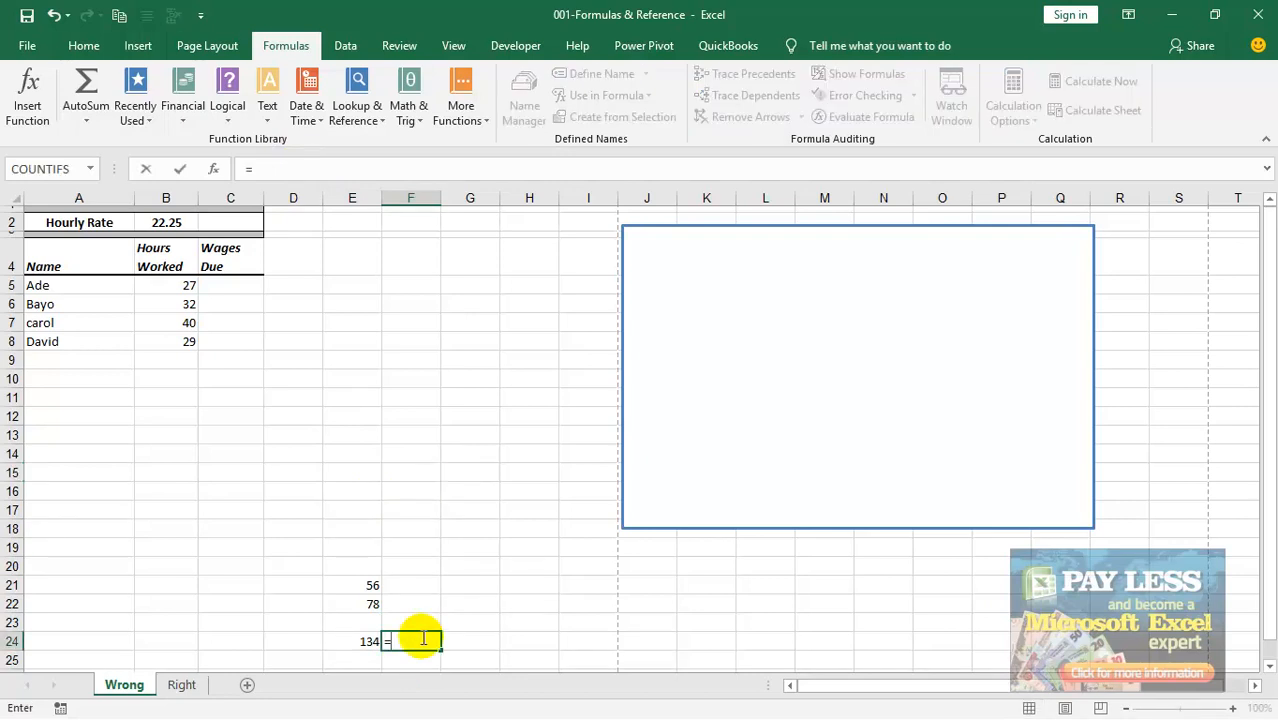
{"action": "type", "text": "su"}
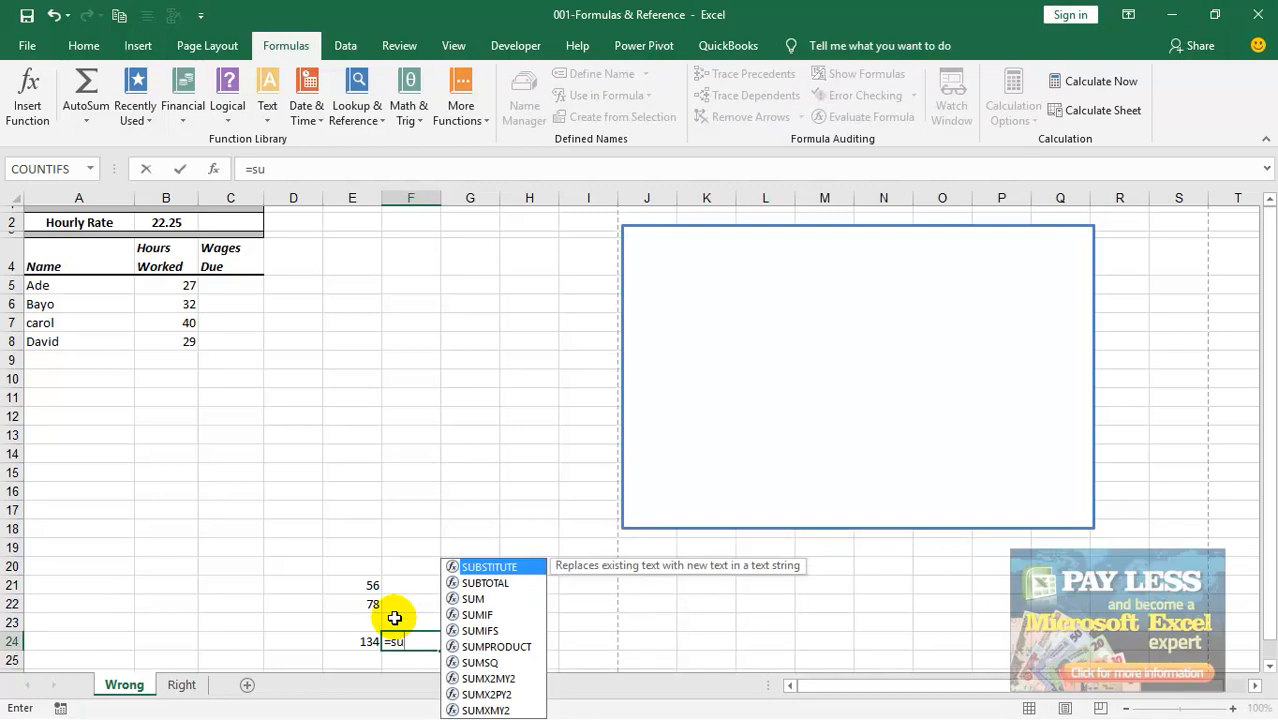
{"action": "type", "text": "m"}
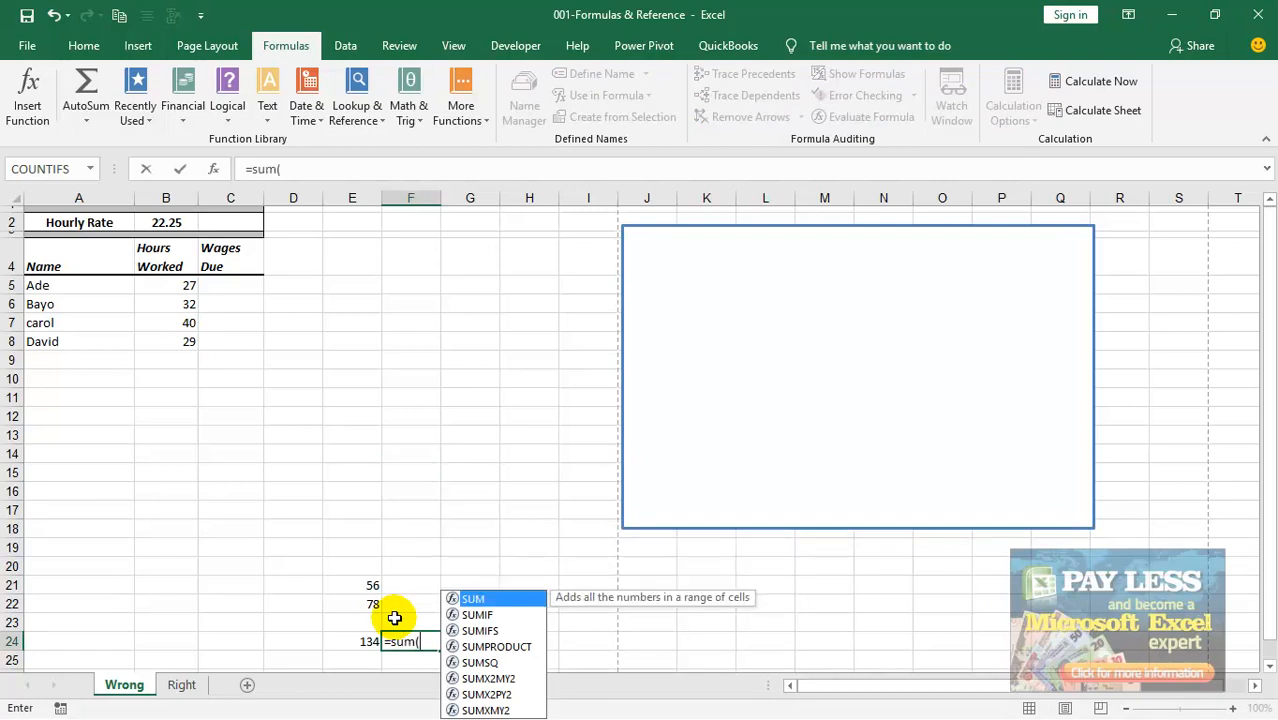
{"action": "type", "text": "("}
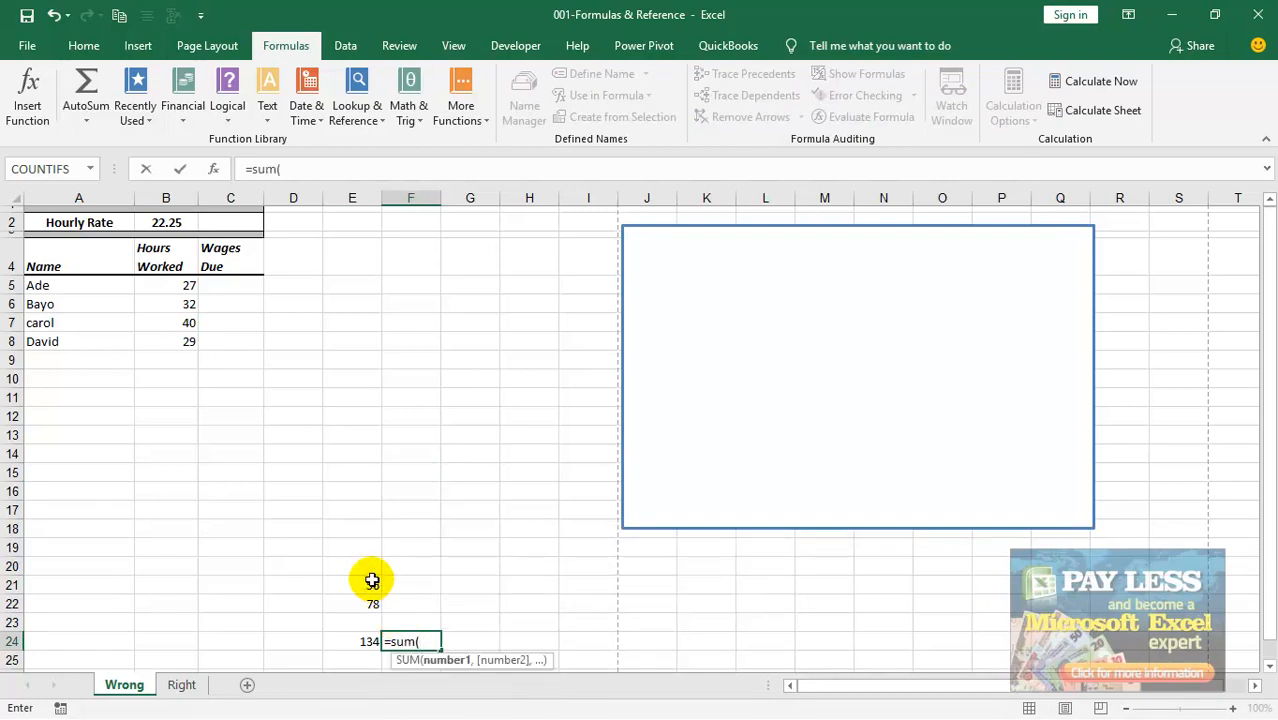
{"action": "left_click_drag", "start_coordinate": [372, 581], "coordinate": [371, 590]}
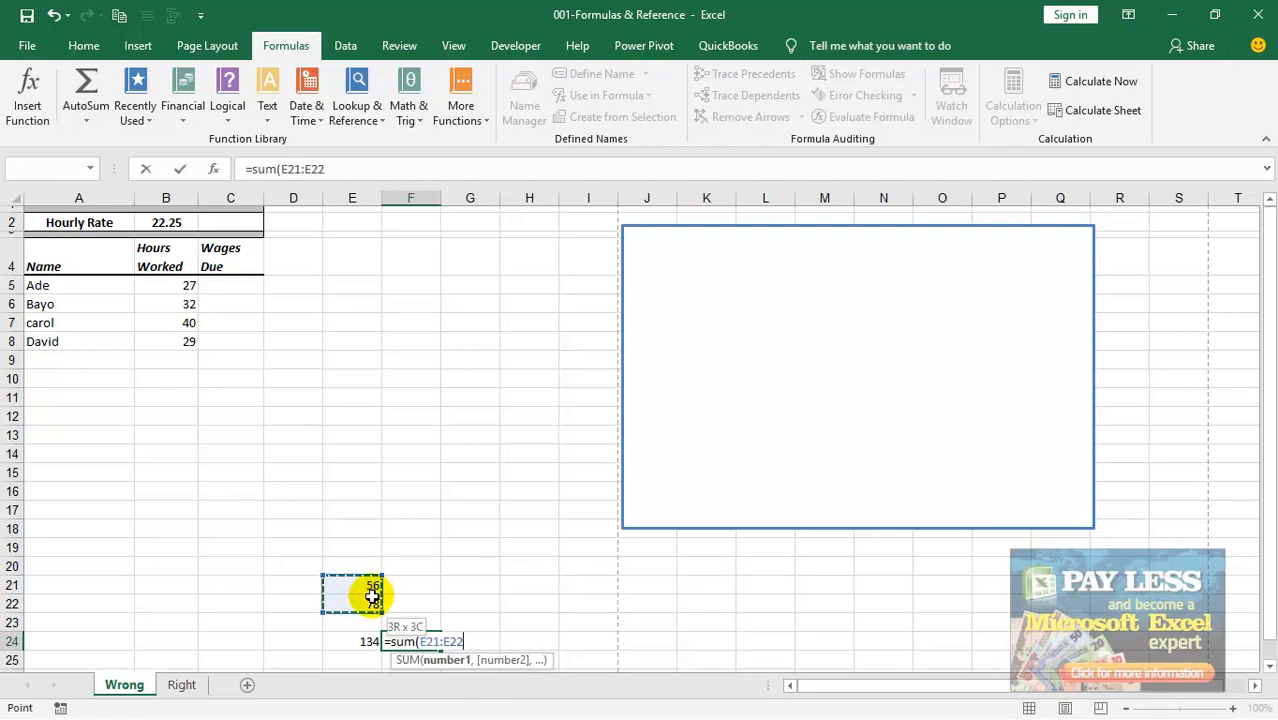
{"action": "type", "text": ")"}
{"action": "key", "text": "Return"}
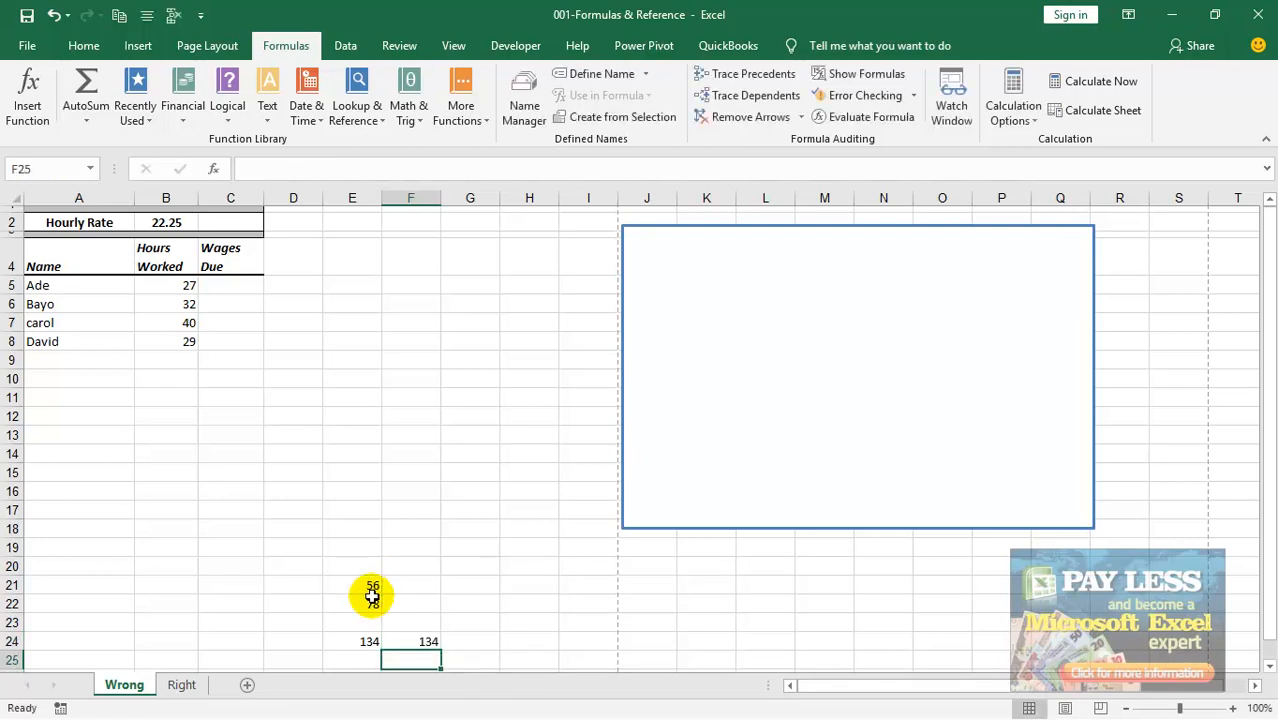
Examine the parts of the SUM formula in cell F24.
{"action": "left_click", "coordinate": [428, 641]}
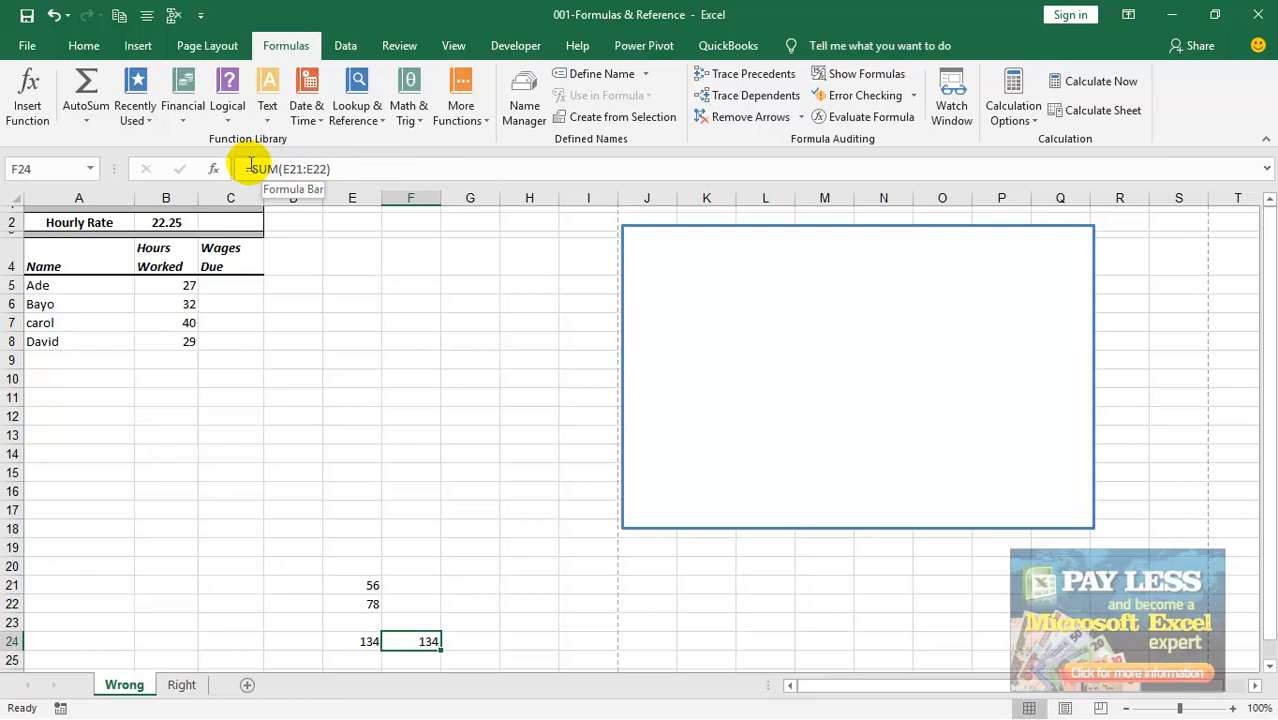
{"action": "left_click", "coordinate": [267, 168]}
{"action": "left_click", "coordinate": [268, 168]}
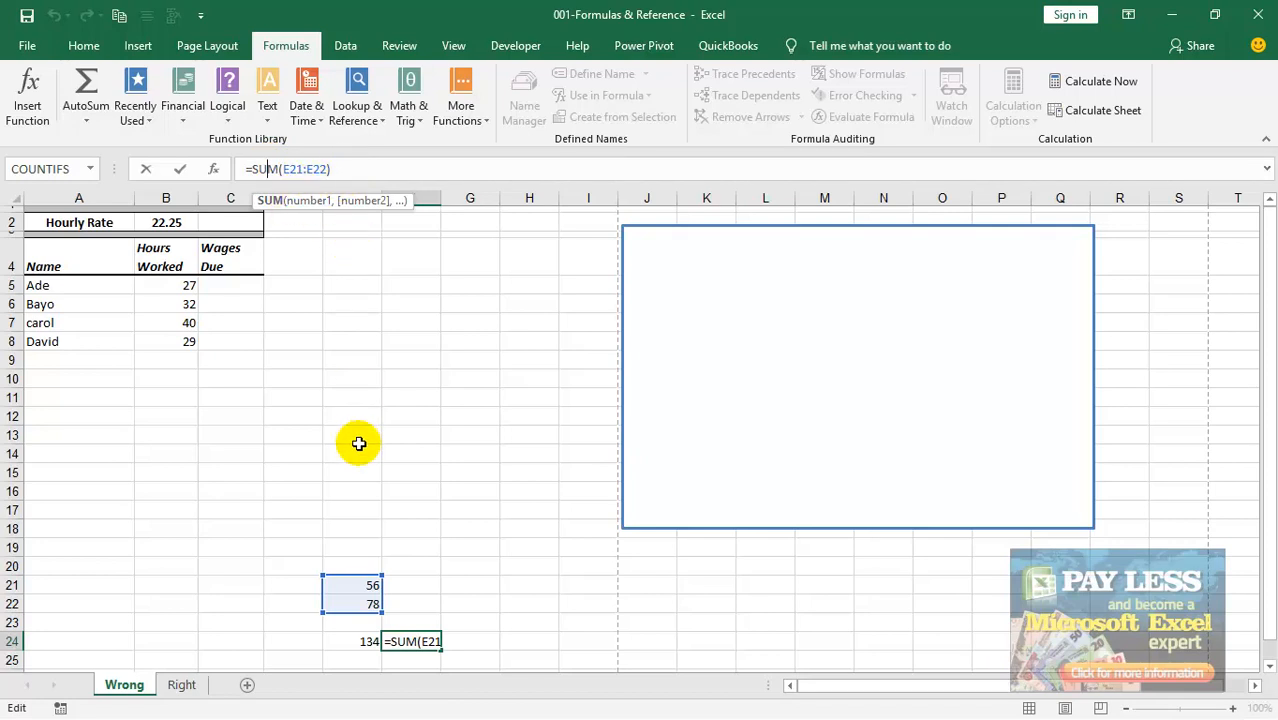
Start a SUM function in cell F19 to view its argument hint.
{"action": "left_click", "coordinate": [423, 548]}
{"action": "type", "text": "="}
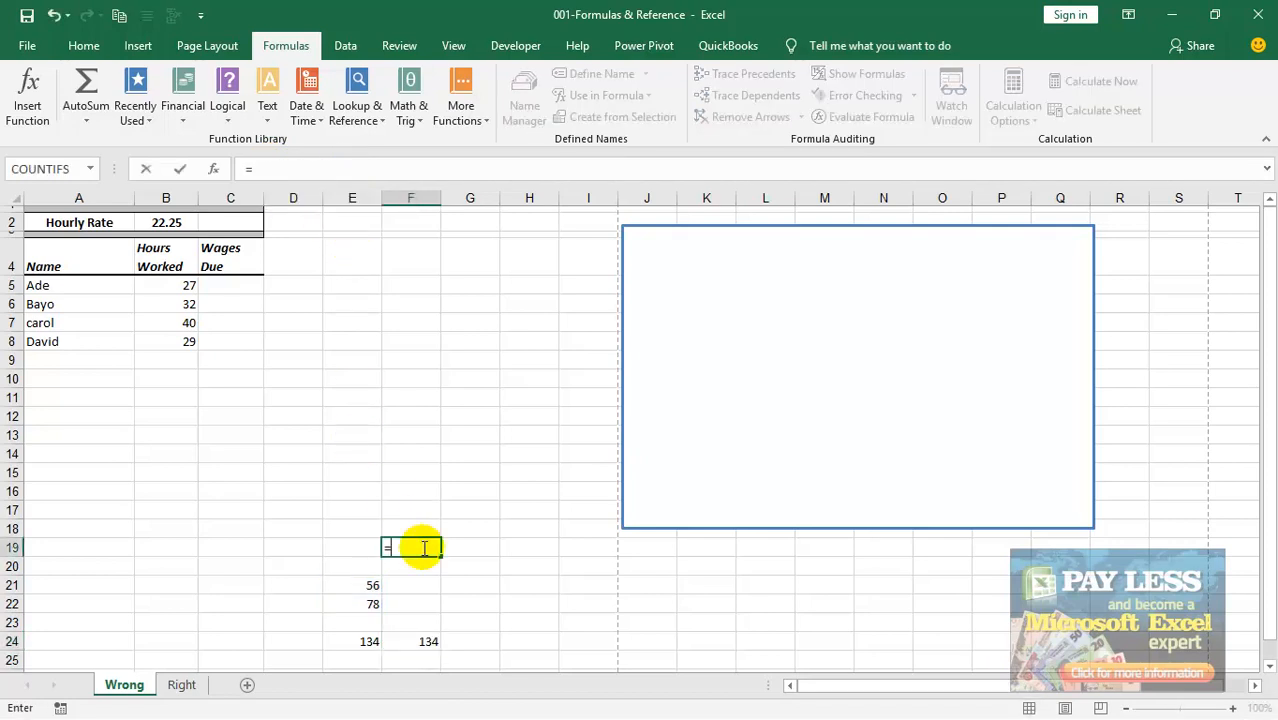
{"action": "type", "text": "sum"}
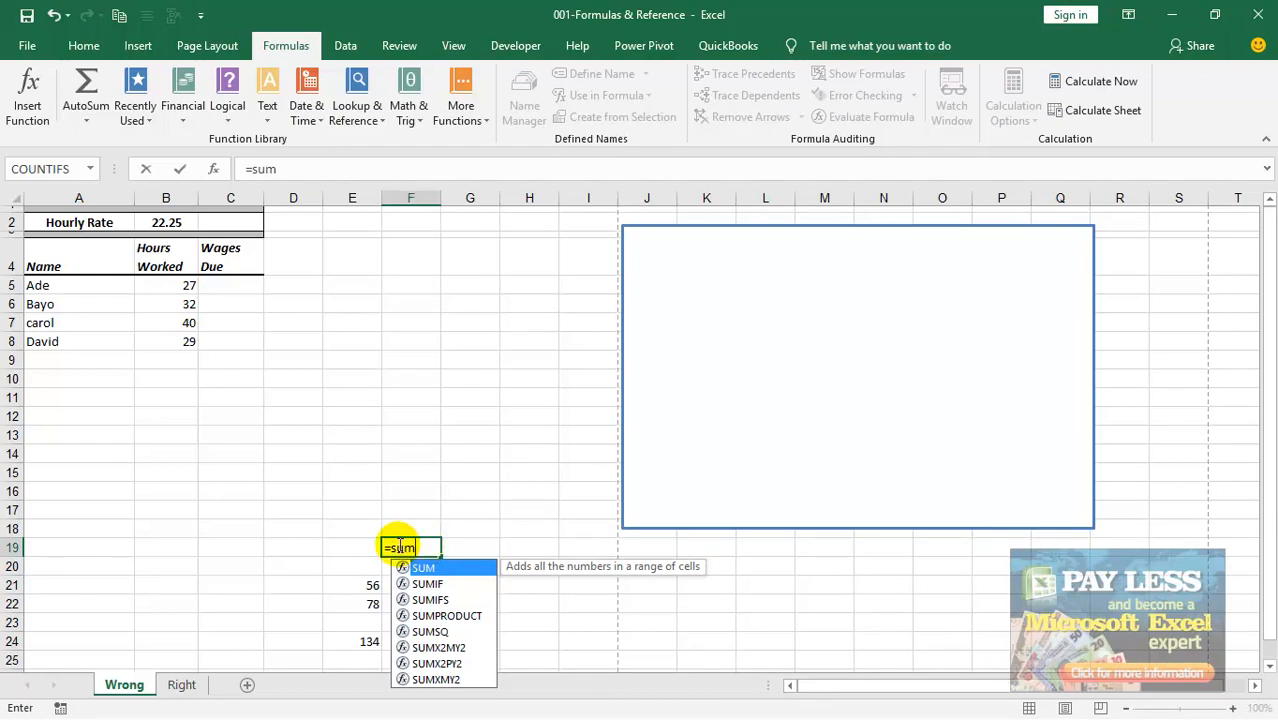
{"action": "type", "text": "("}
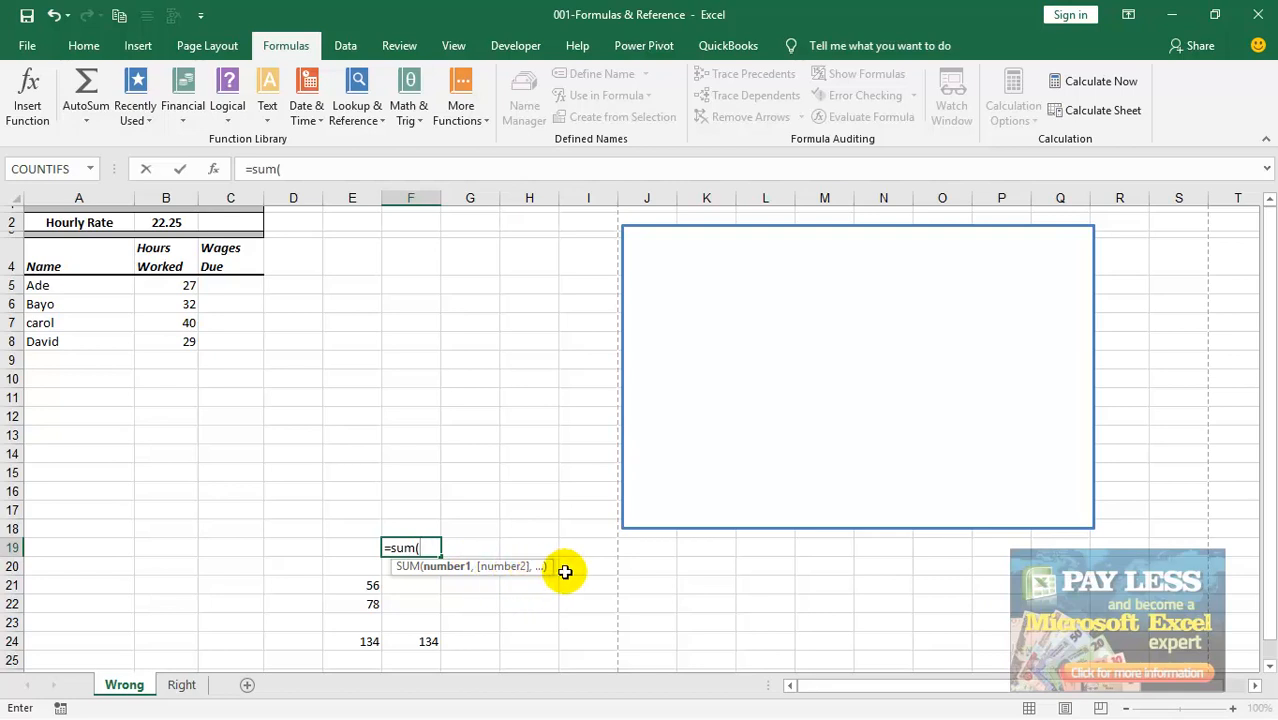
Replace the SUM entry in cell F19 with the start of an IF function to view its arguments.
{"action": "key", "text": "BackSpace"}
{"action": "key", "text": "BackSpace"}
{"action": "key", "text": "BackSpace"}
{"action": "key", "text": "BackSpace"}
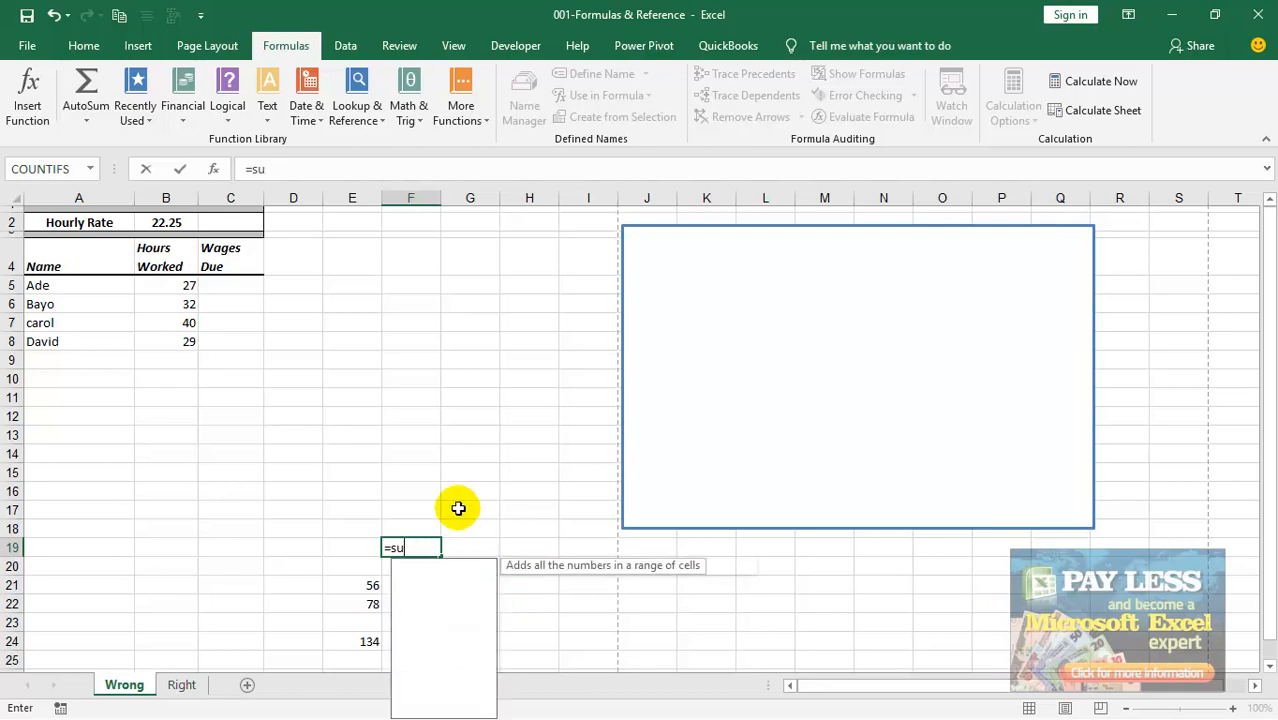
{"action": "type", "text": "if"}
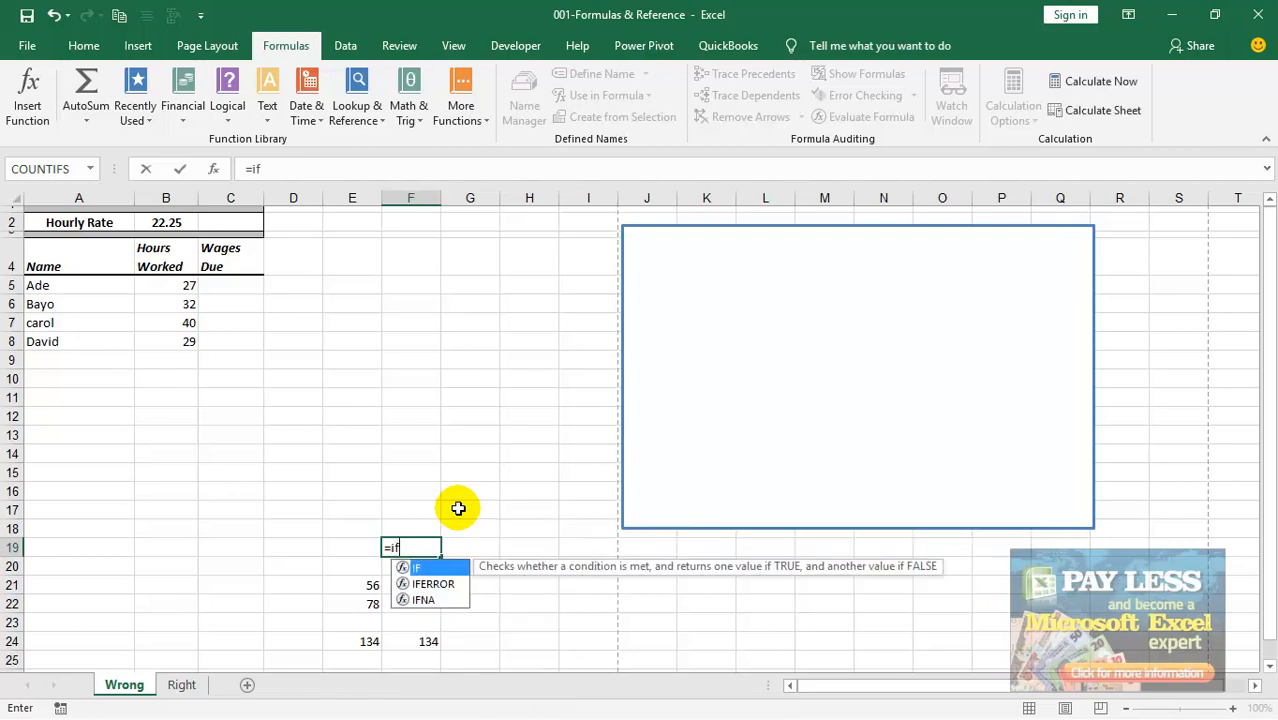
{"action": "type", "text": "("}
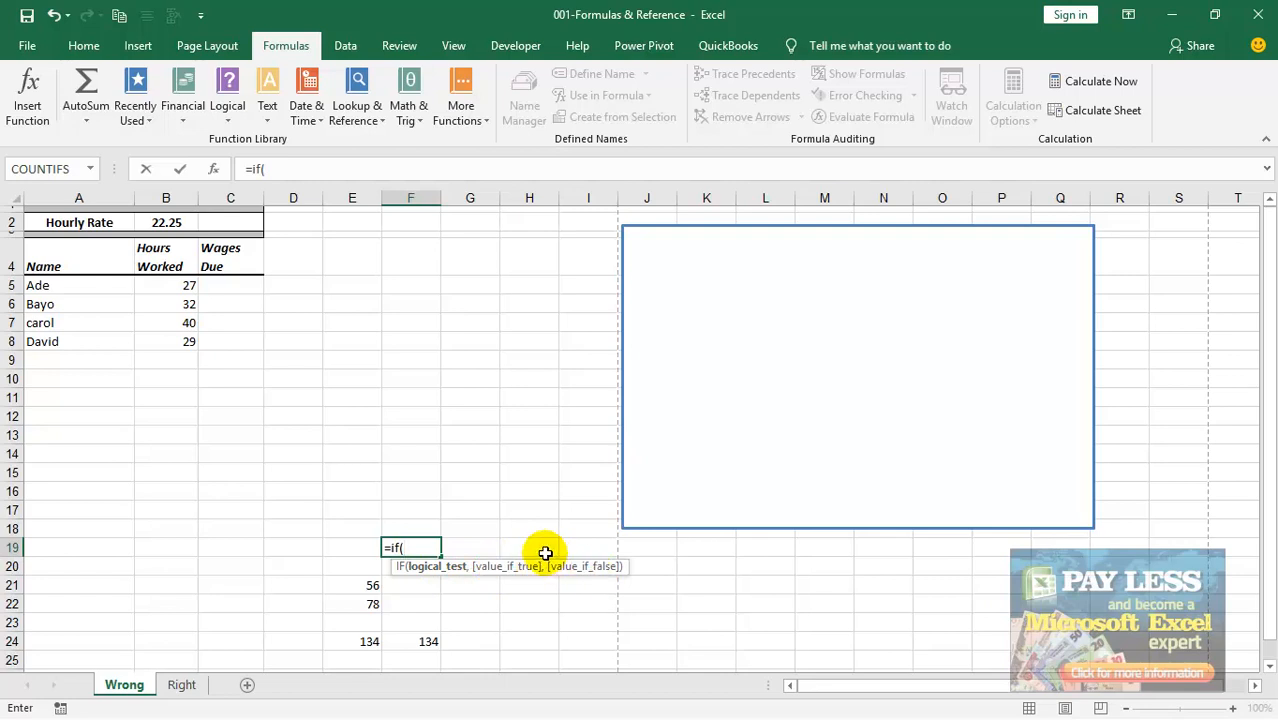
Clear the unfinished IF formula from cell F19 and leave the cell empty.
{"action": "key", "text": "BackSpace"}
{"action": "key", "text": "BackSpace"}
{"action": "key", "text": "BackSpace"}
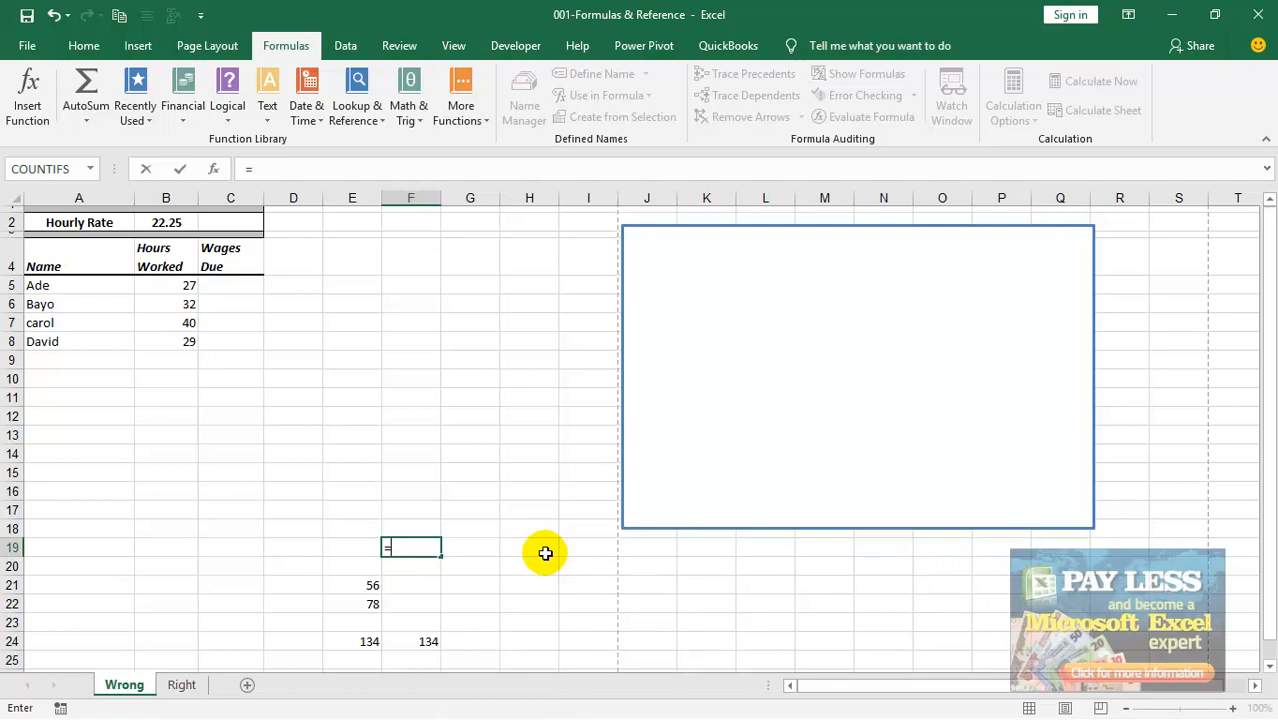
{"action": "key", "text": "BackSpace"}
{"action": "left_click", "coordinate": [513, 564]}
{"action": "left_click", "coordinate": [511, 567]}
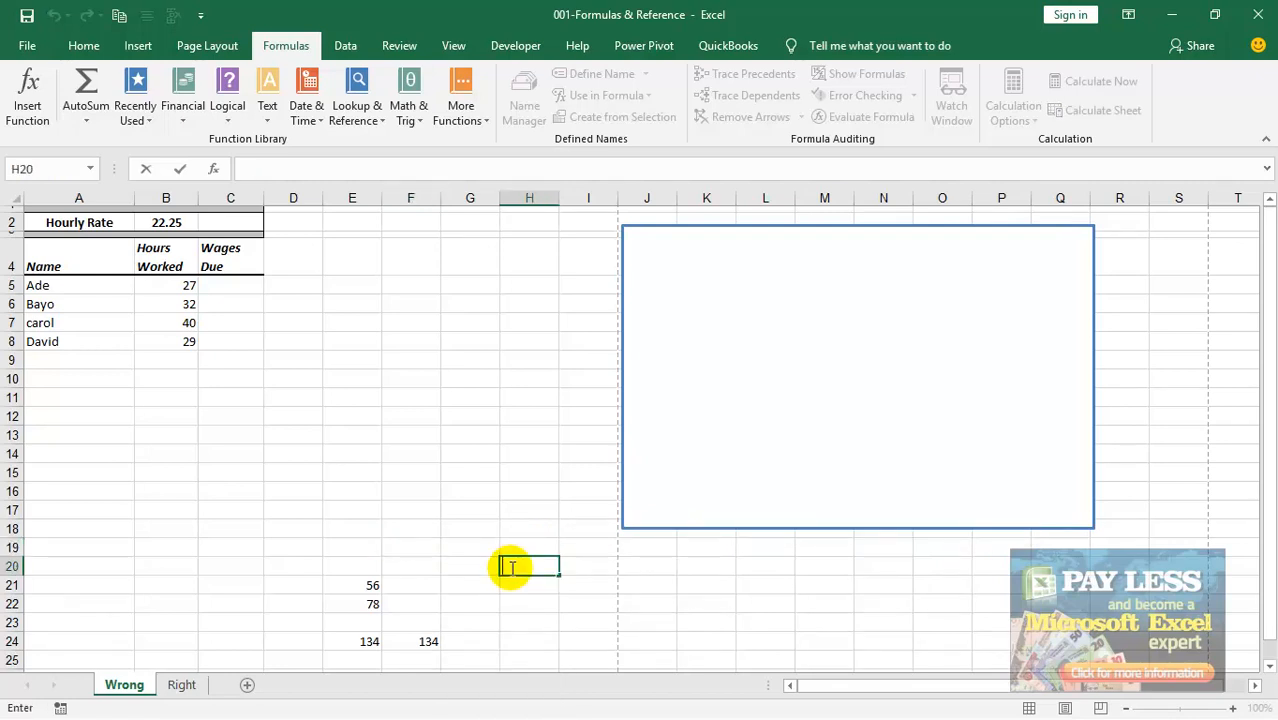
{"action": "left_click", "coordinate": [444, 548]}
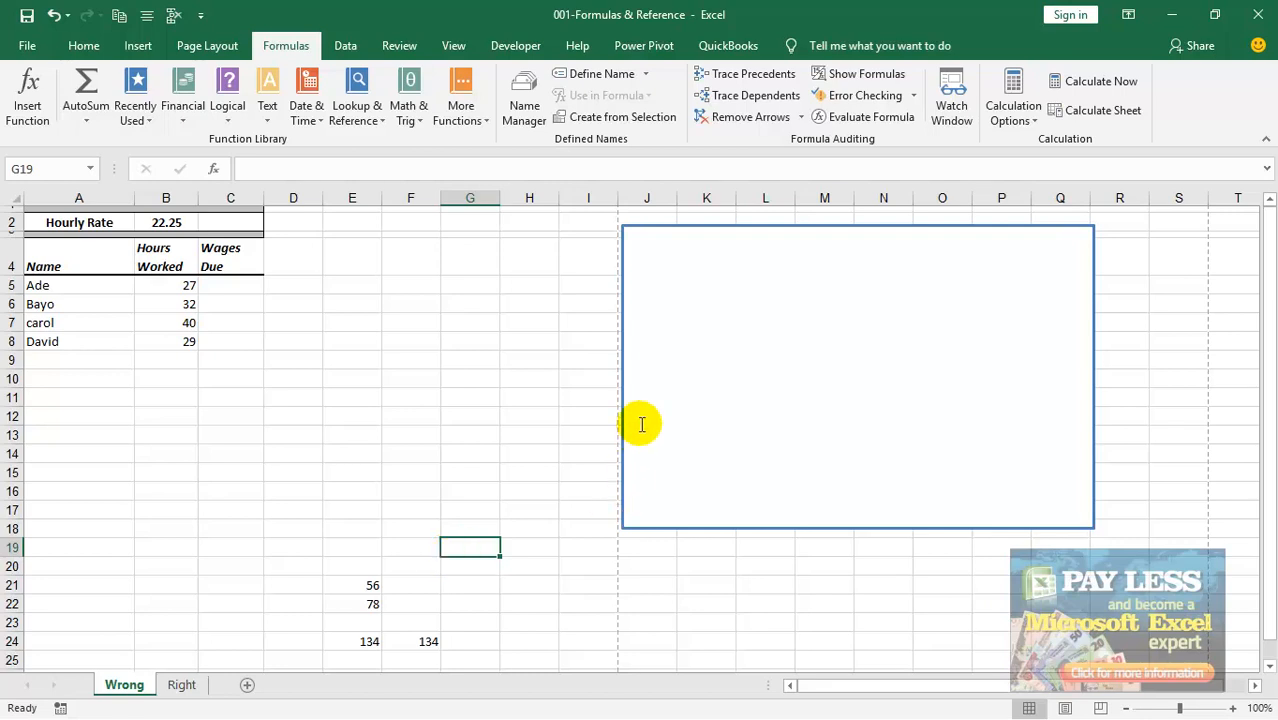
Enter the symbols "+,:" in the empty text box and view the range operator in cell F24's SUM formula.
{"action": "left_click", "coordinate": [652, 263]}
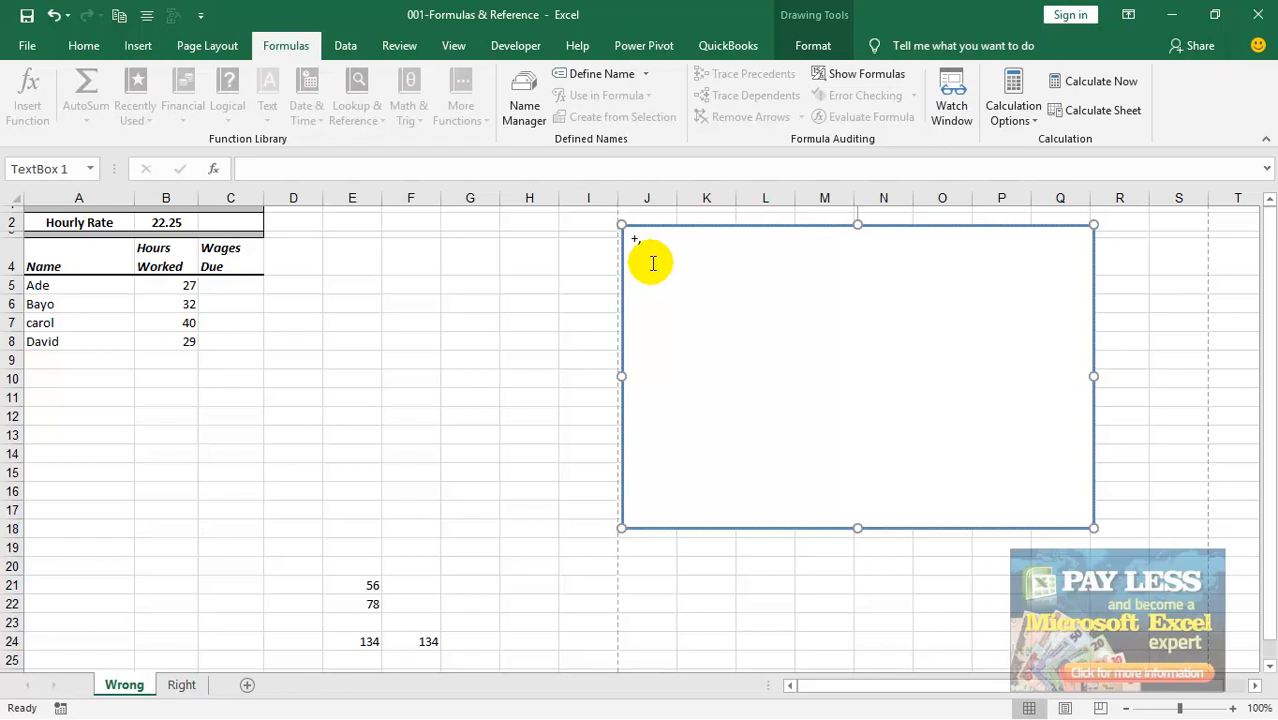
{"action": "type", "text": ","}
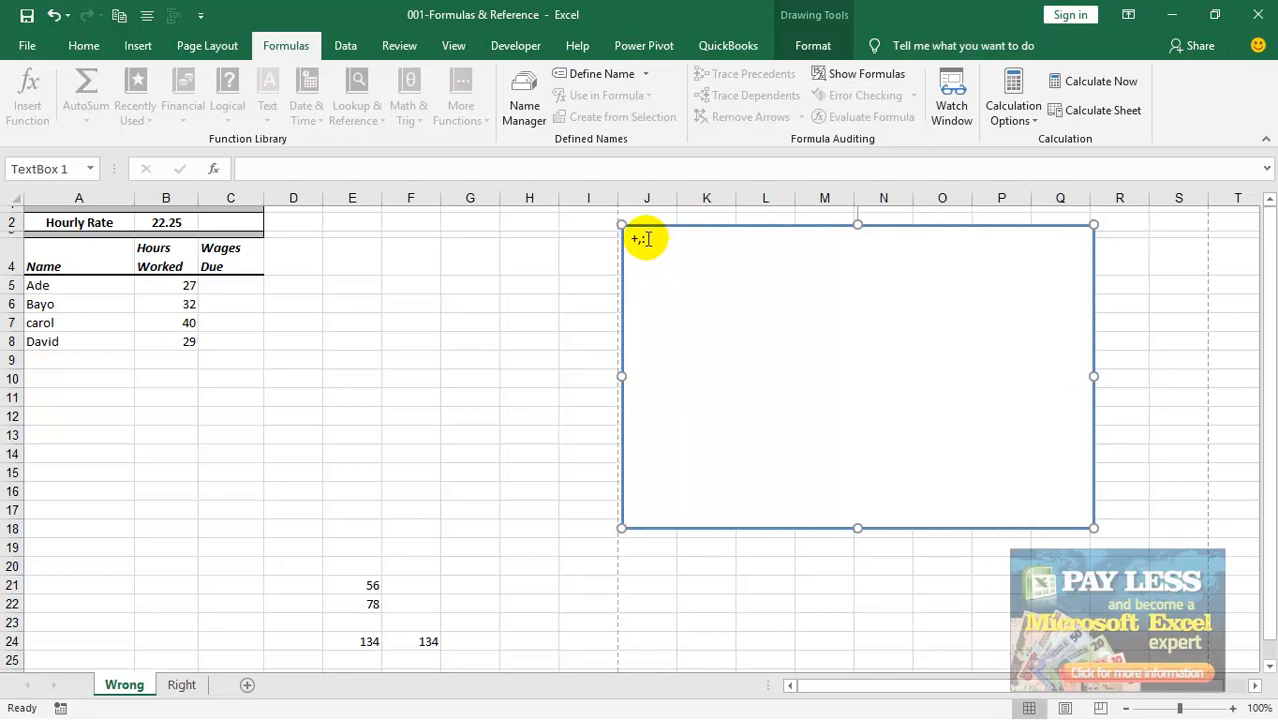
{"action": "type", "text": ":"}
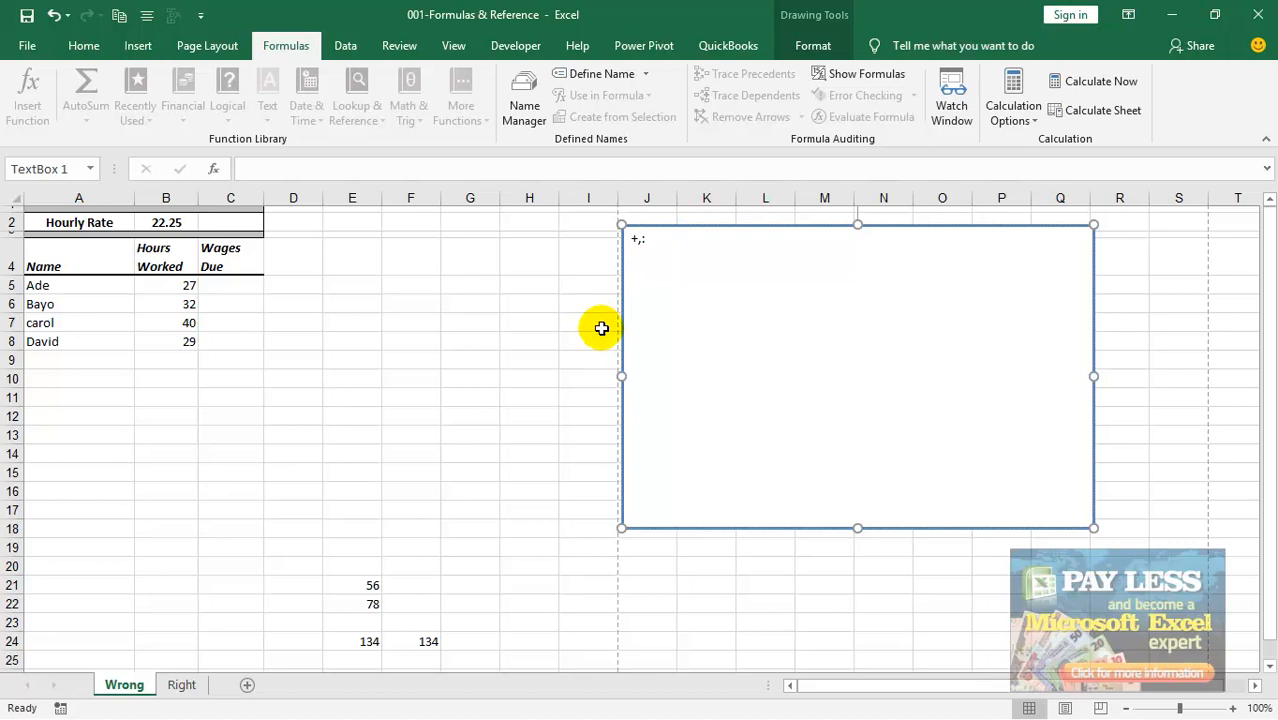
{"action": "left_click", "coordinate": [423, 643]}
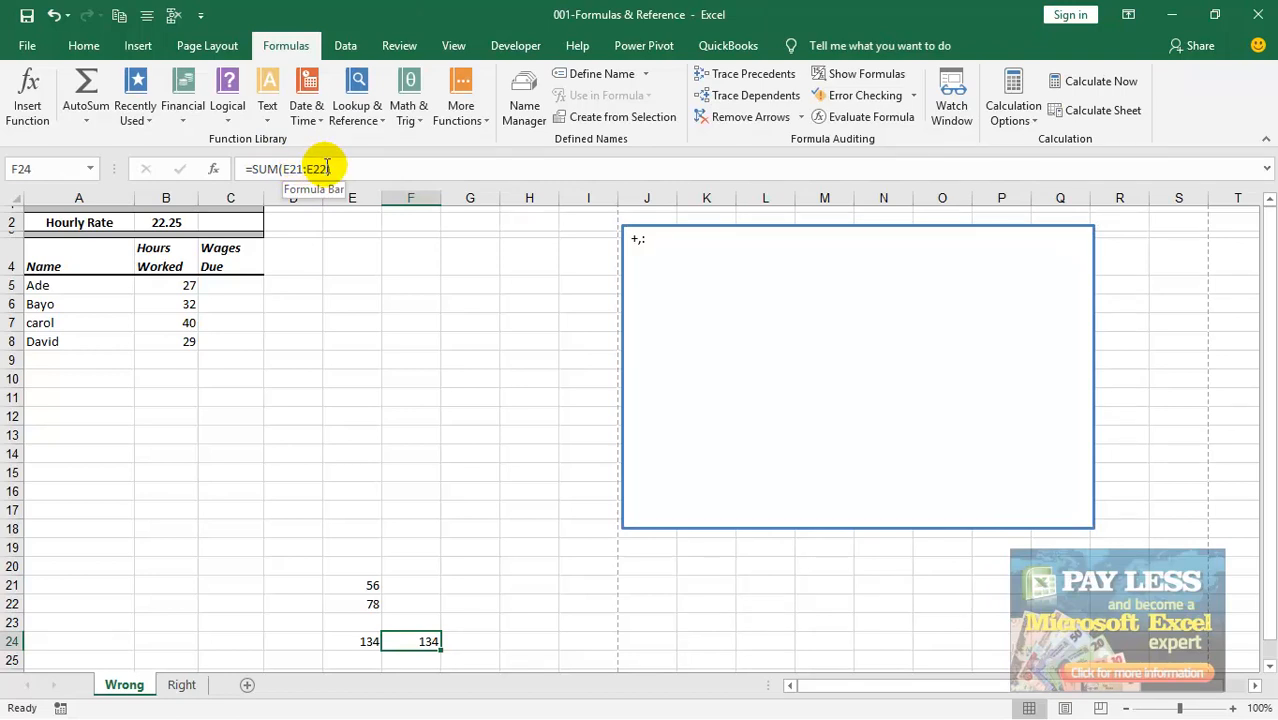
Append the operators ">,<,/-*&^=" to the symbol list in the text box.
{"action": "left_click", "coordinate": [675, 251]}
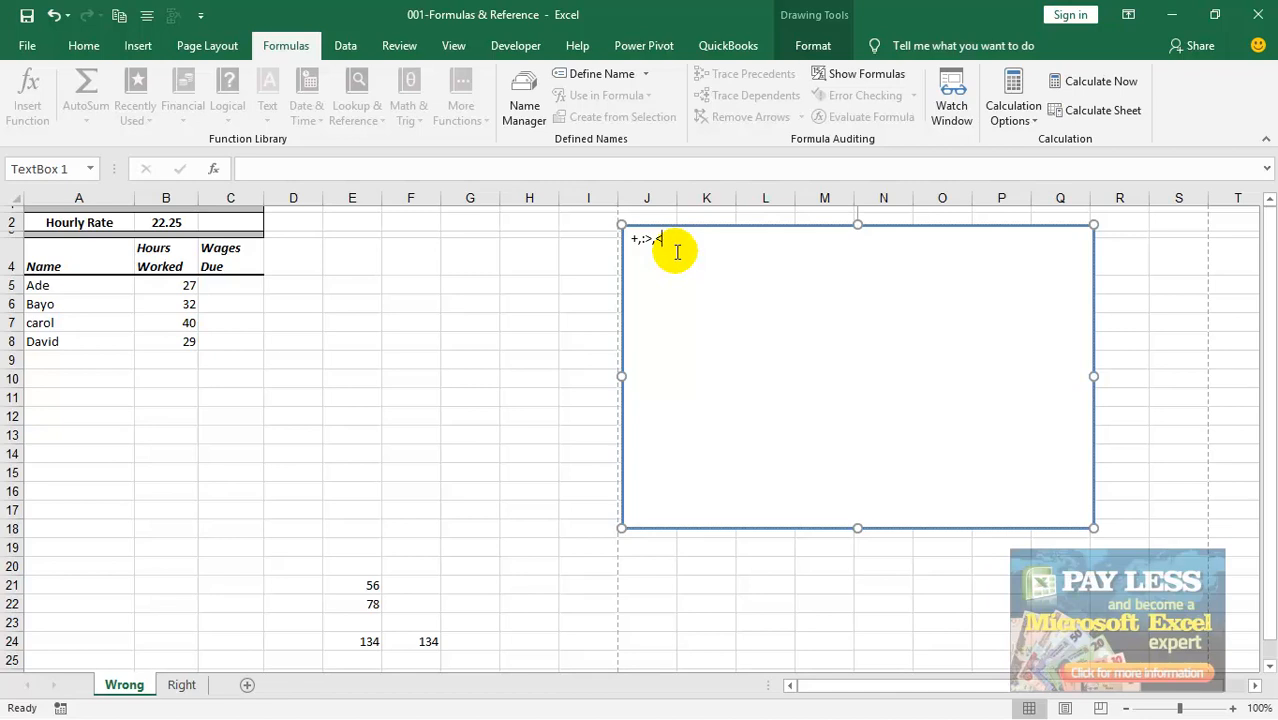
{"action": "type", "text": ",/"}
{"action": "type", "text": "-*"}
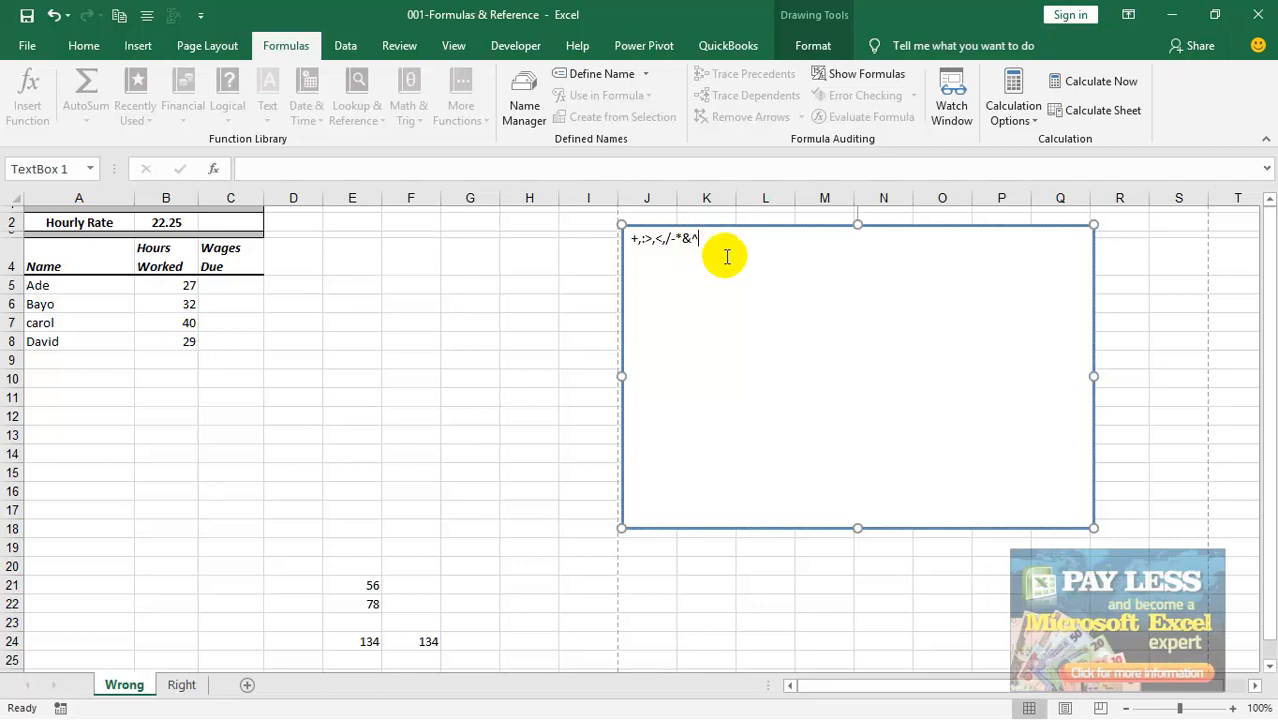
{"action": "type", "text": "="}
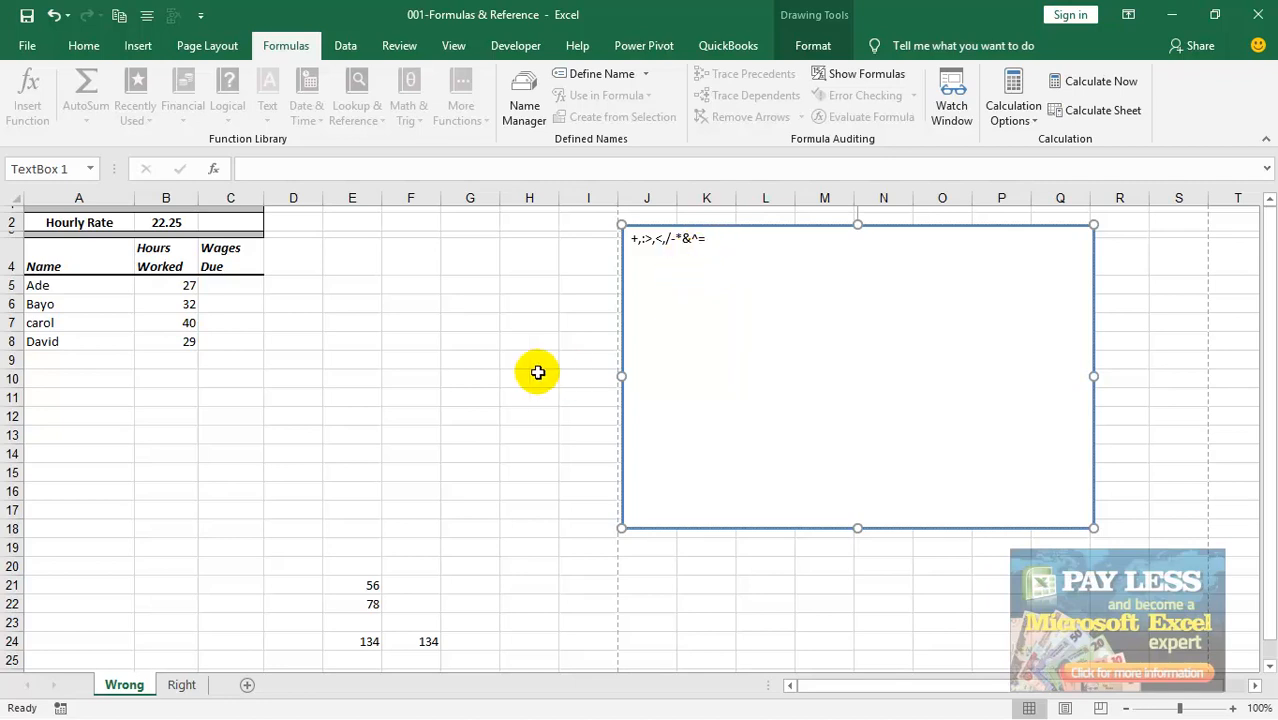
{"action": "left_click", "coordinate": [465, 415]}
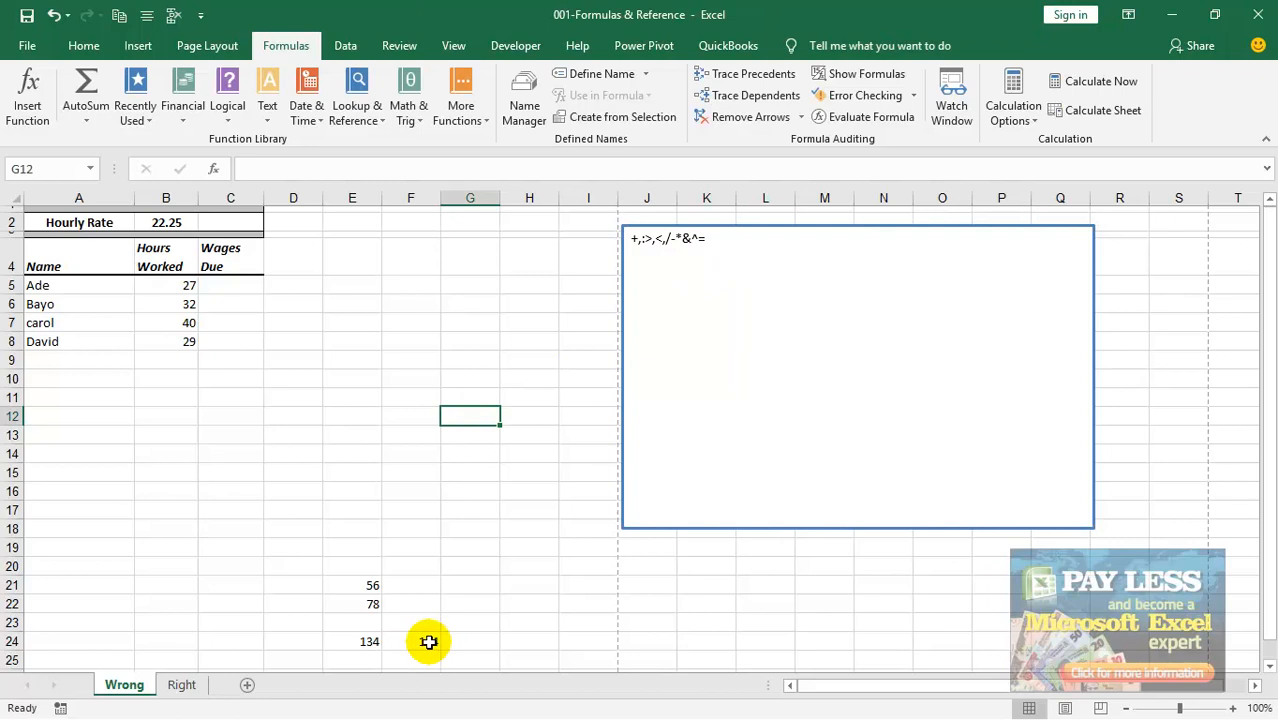
Compare the SUM formula in cell F24 with the addition formula in cell E24.
{"action": "left_click", "coordinate": [425, 641]}
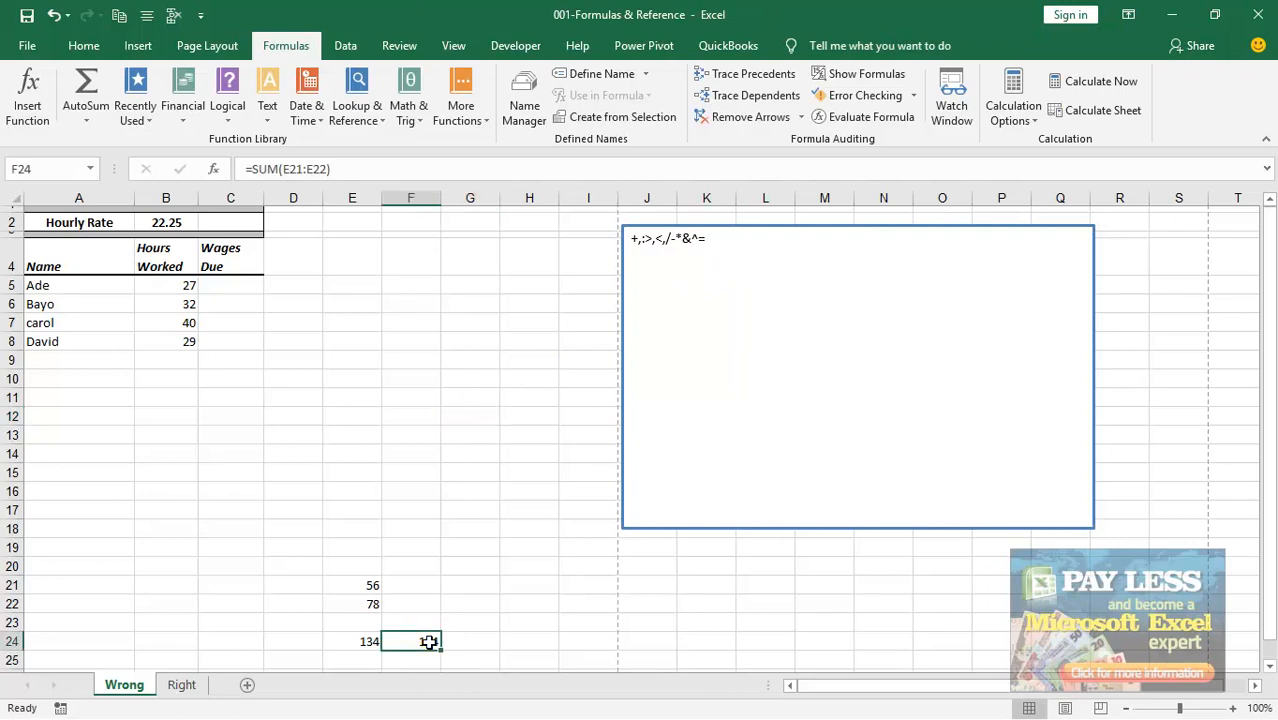
{"action": "left_click", "coordinate": [370, 641]}
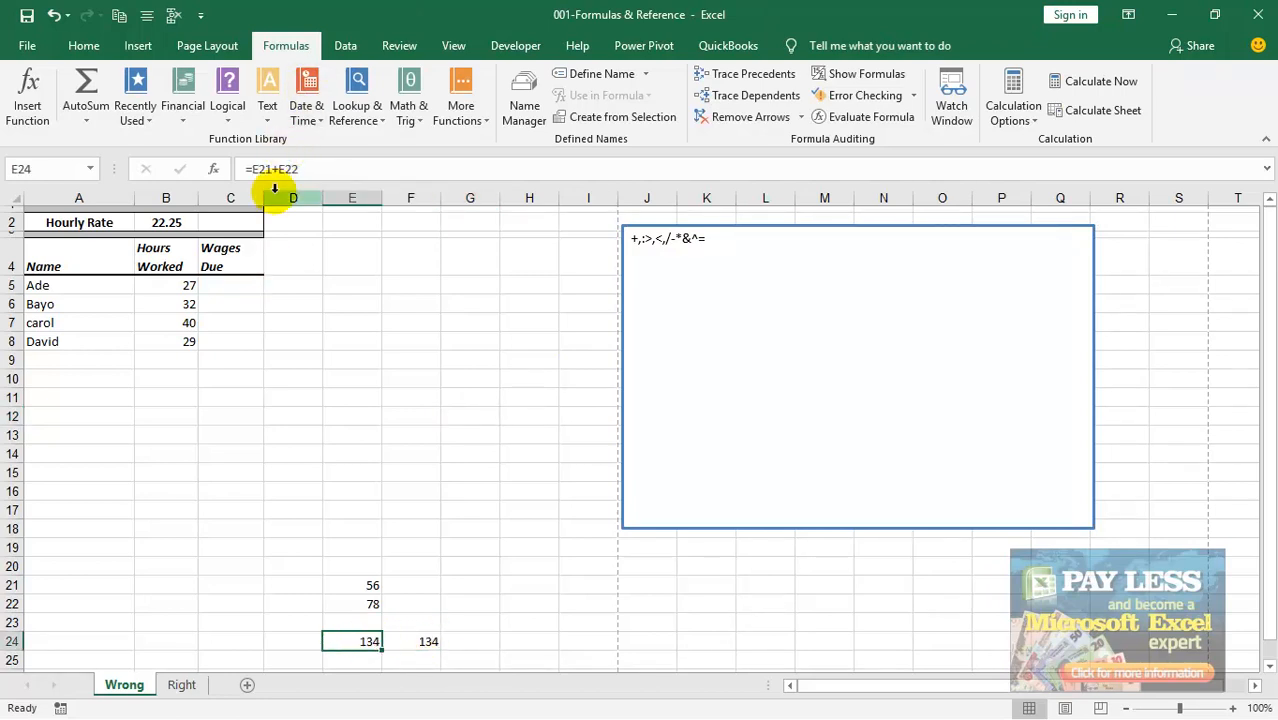
{"action": "left_click", "coordinate": [424, 638]}
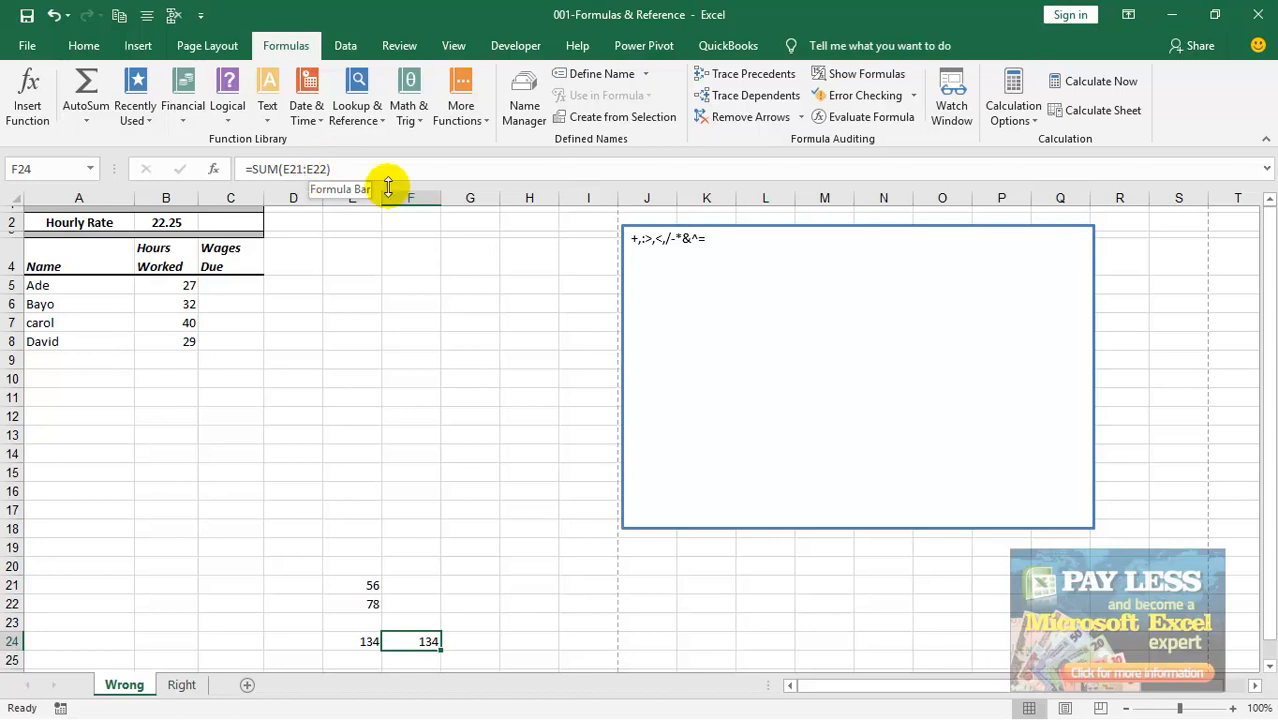
{"action": "left_click", "coordinate": [355, 394]}
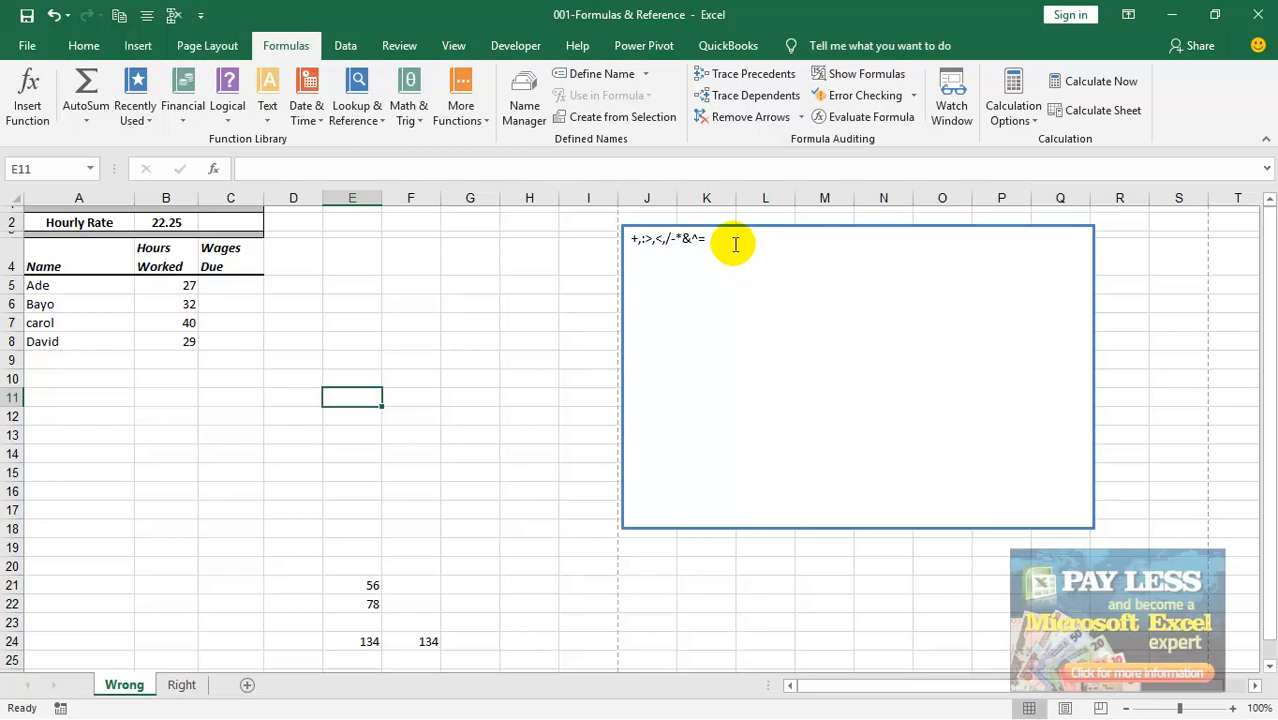
Add the percent sign "%" to the end of the operator list in the text box.
{"action": "left_click", "coordinate": [736, 242]}
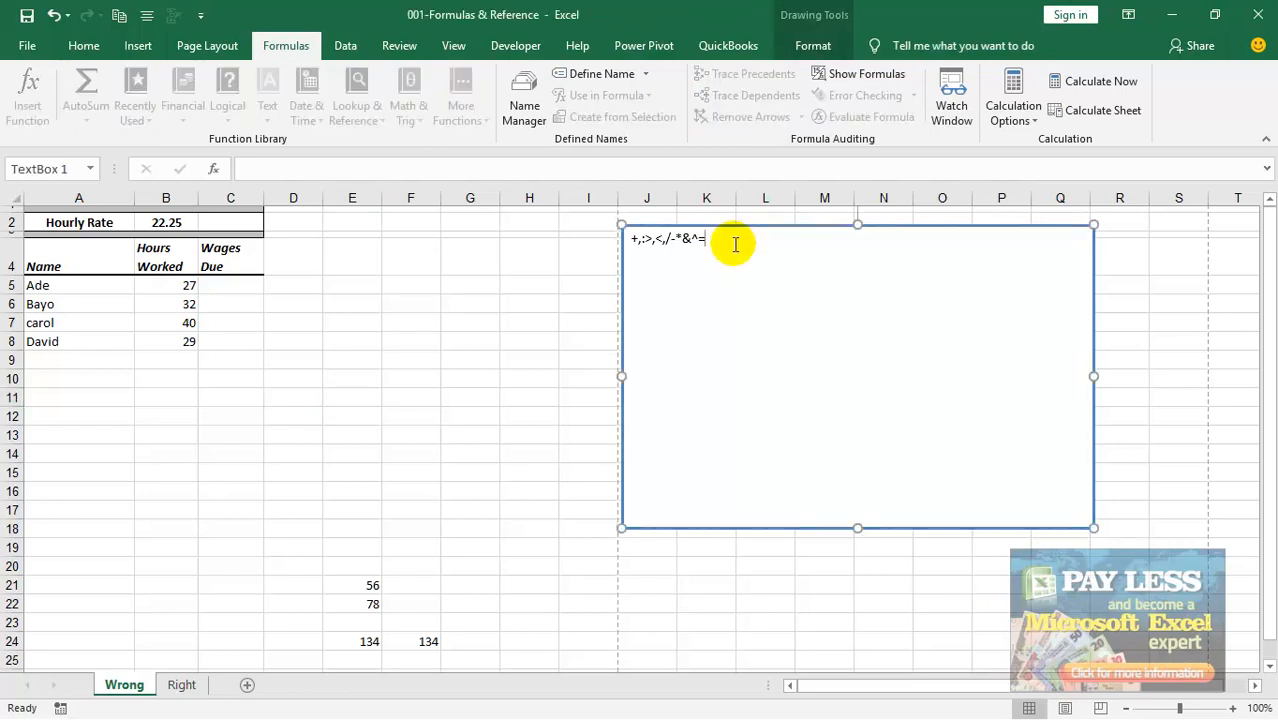
{"action": "type", "text": "%"}
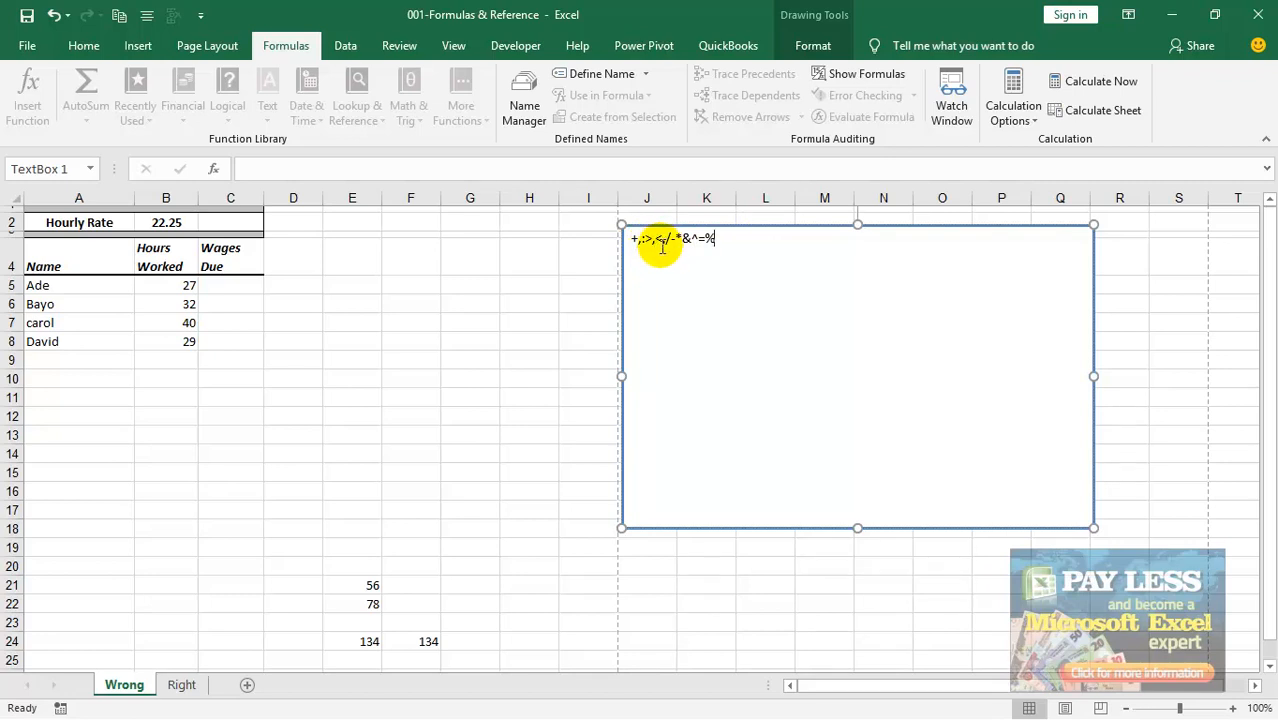
{"action": "left_click_drag", "start_coordinate": [662, 248], "coordinate": [680, 242]}
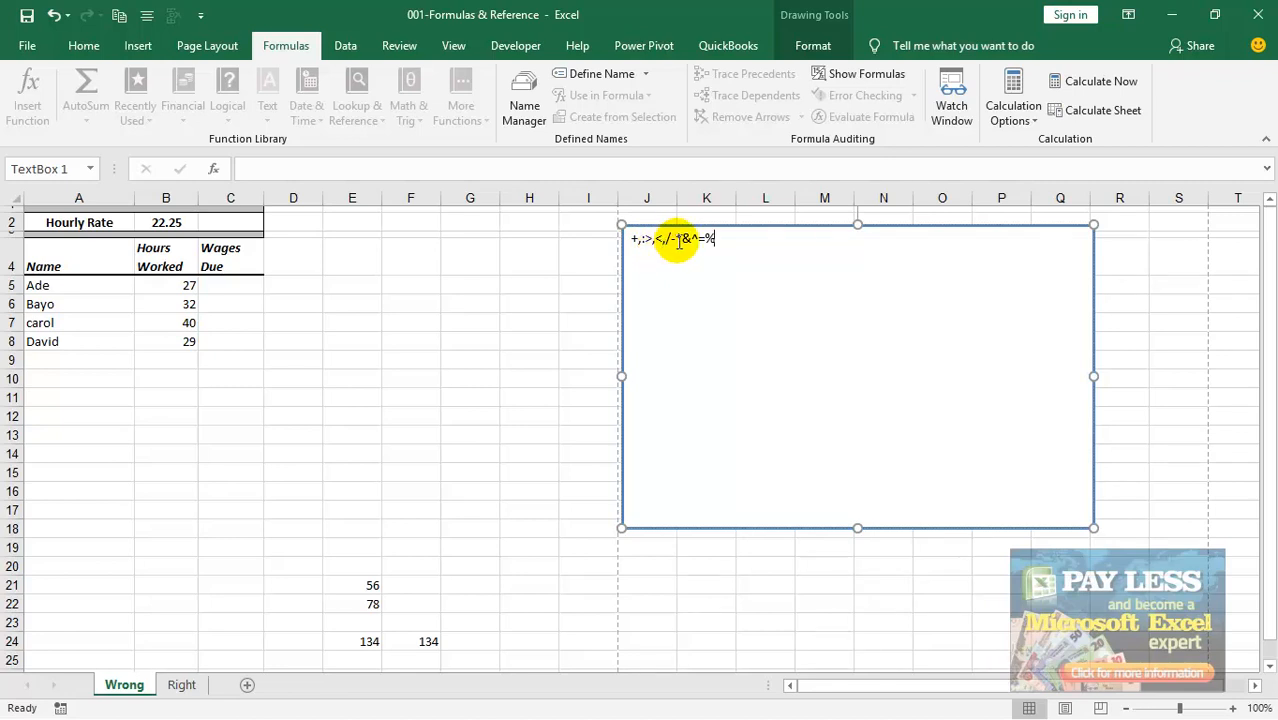